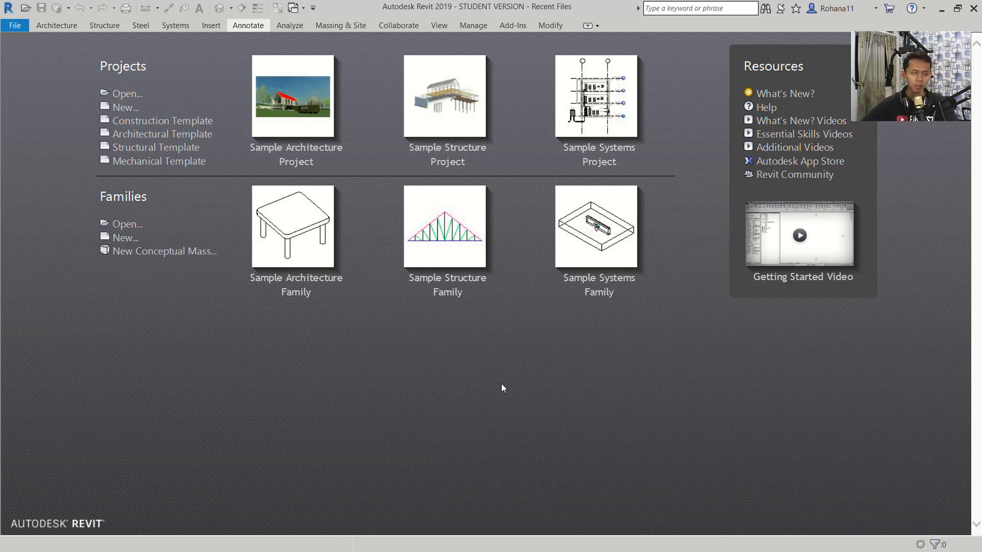
Step: Create a new project from the Construction Template and draw the outer rectangle of walls
click(121, 107)
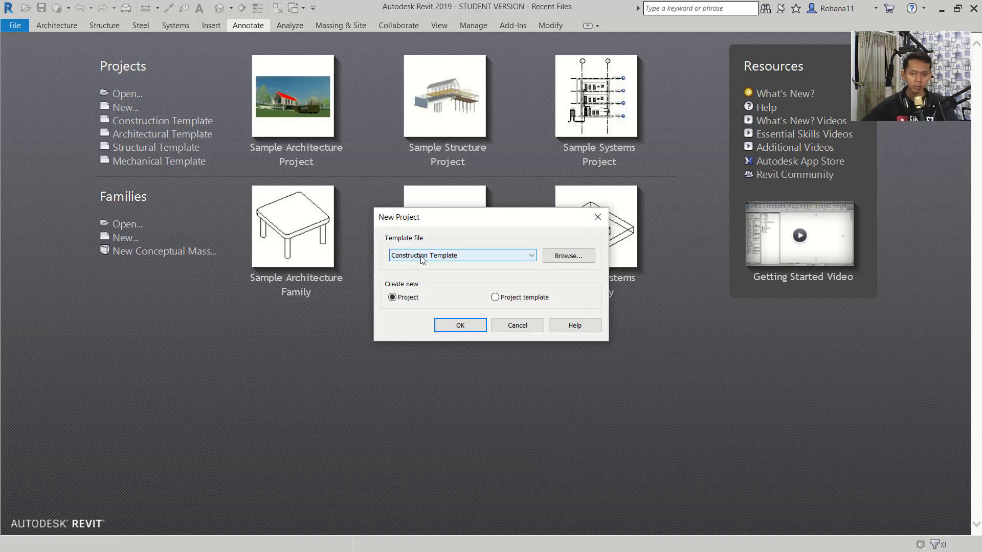
click(463, 327)
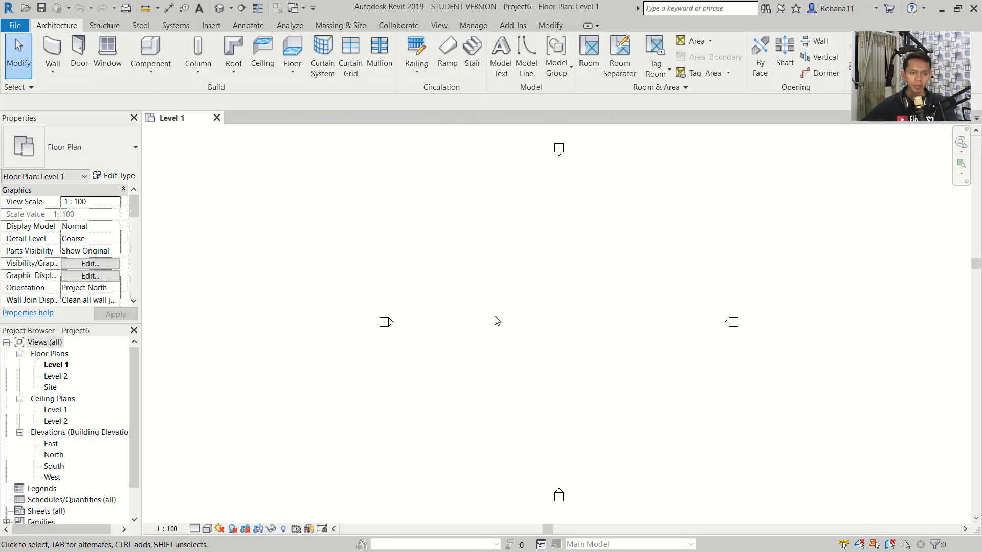
click(52, 57)
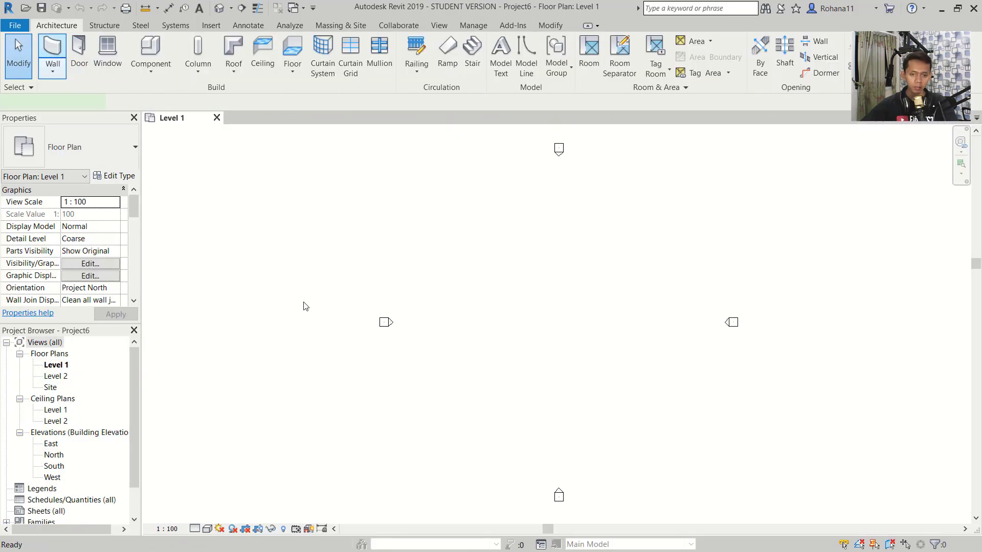
click(477, 282)
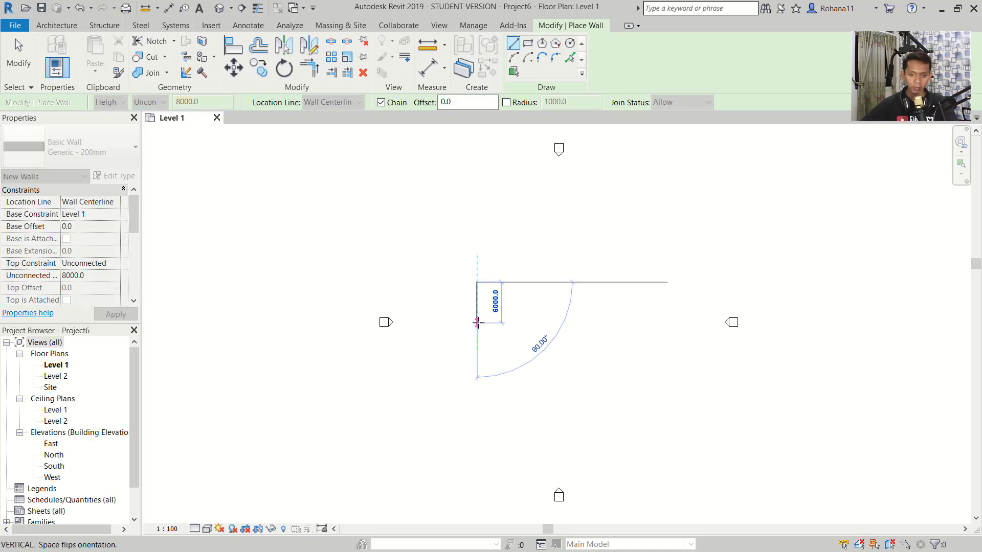
click(477, 322)
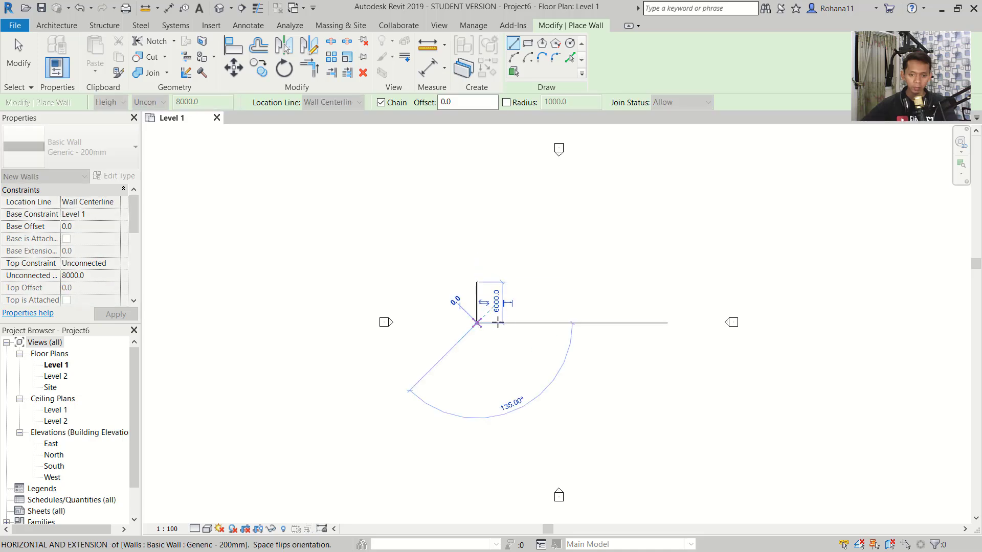
click(538, 323)
click(539, 282)
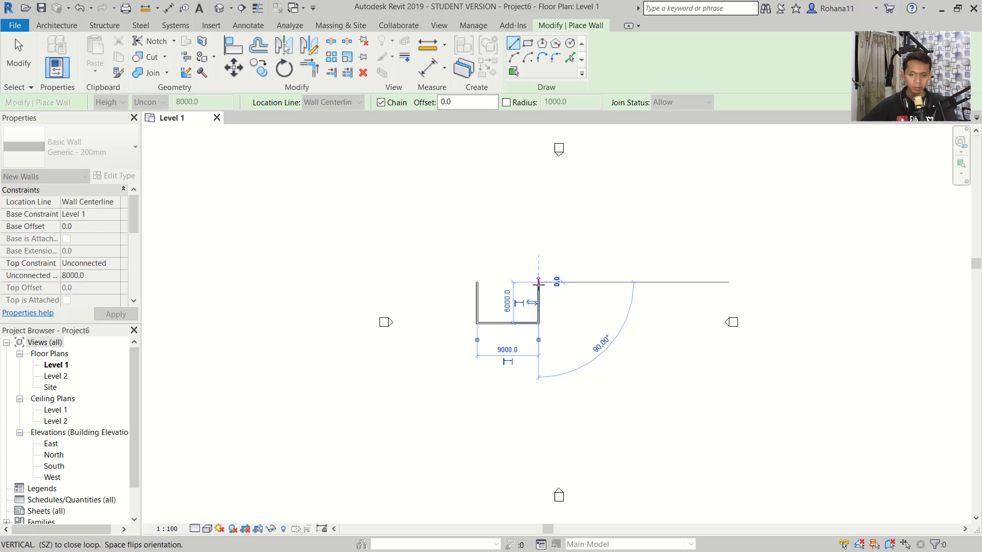
click(477, 282)
Step: Add two interior walls that partition off a room at the top right
scroll(504, 298, up, 3)
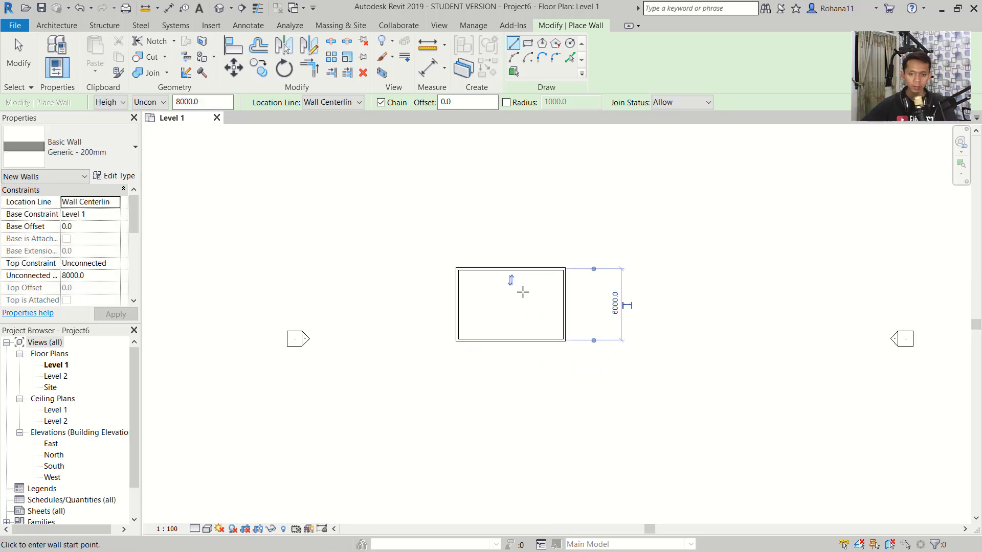
scroll(521, 292, up, 2)
scroll(517, 290, up, 1)
click(505, 235)
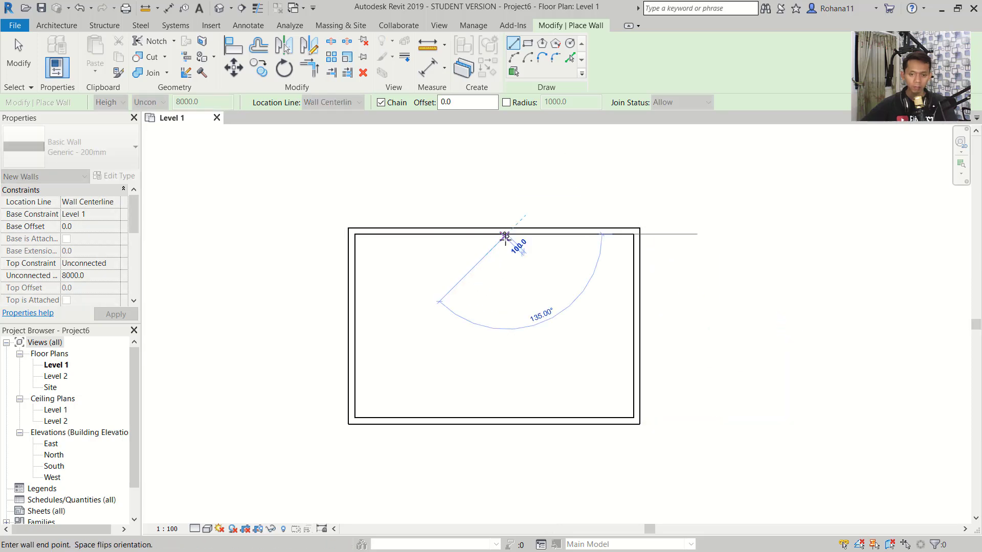
click(506, 317)
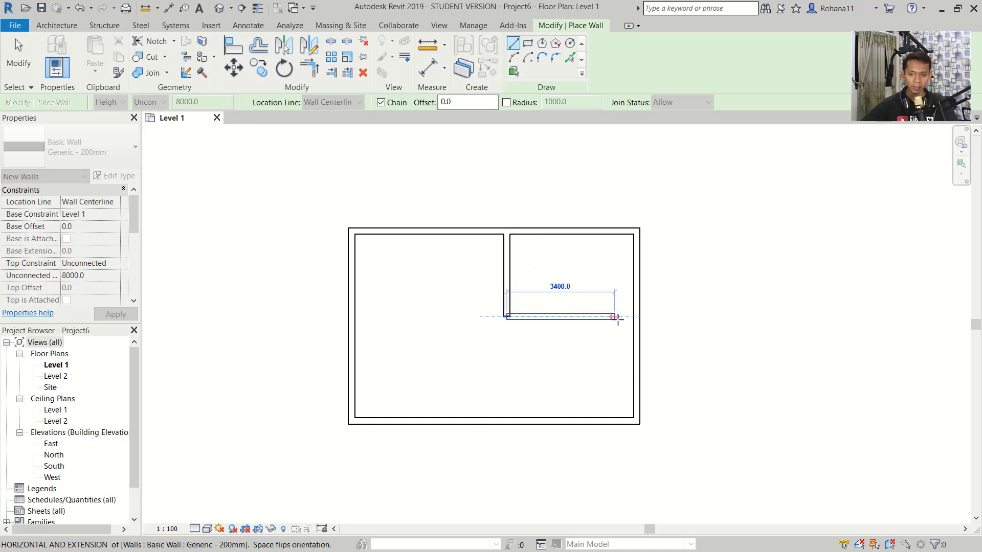
click(633, 317)
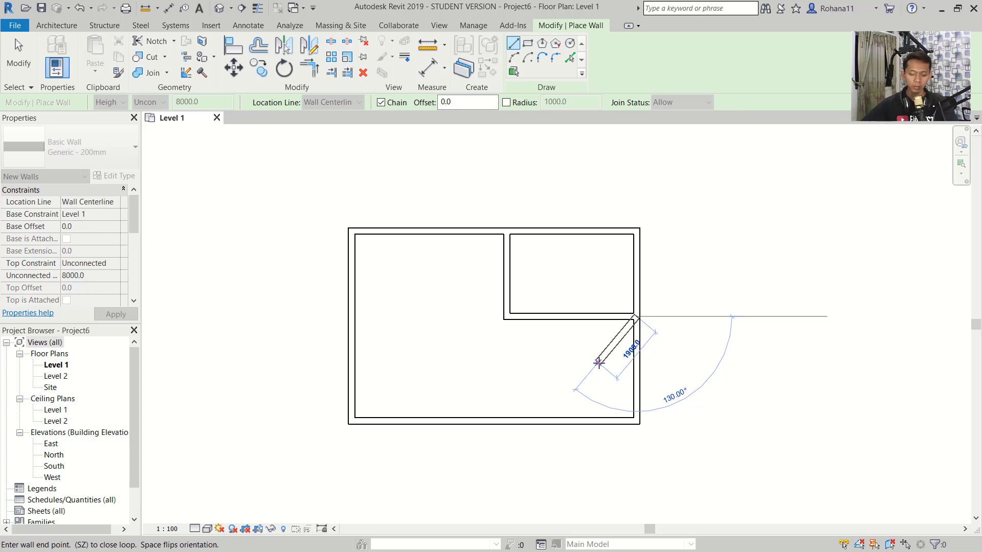
key(Escape)
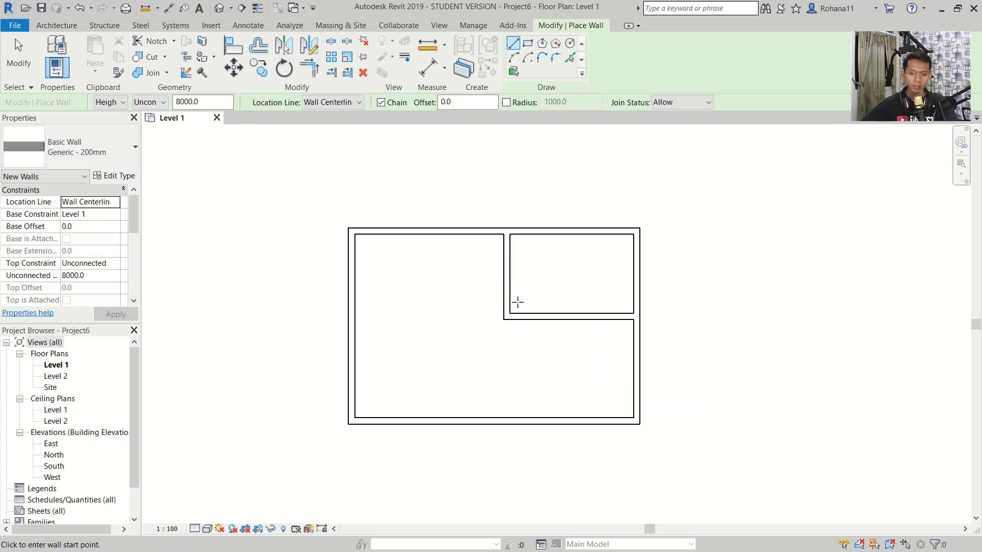
middle_drag(479, 294, 533, 310)
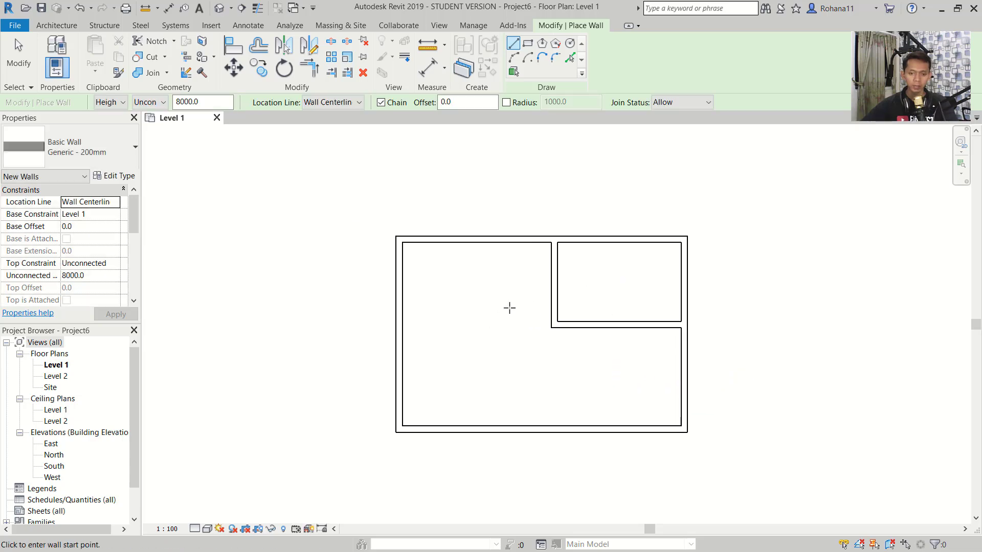
scroll(533, 310, up, 1)
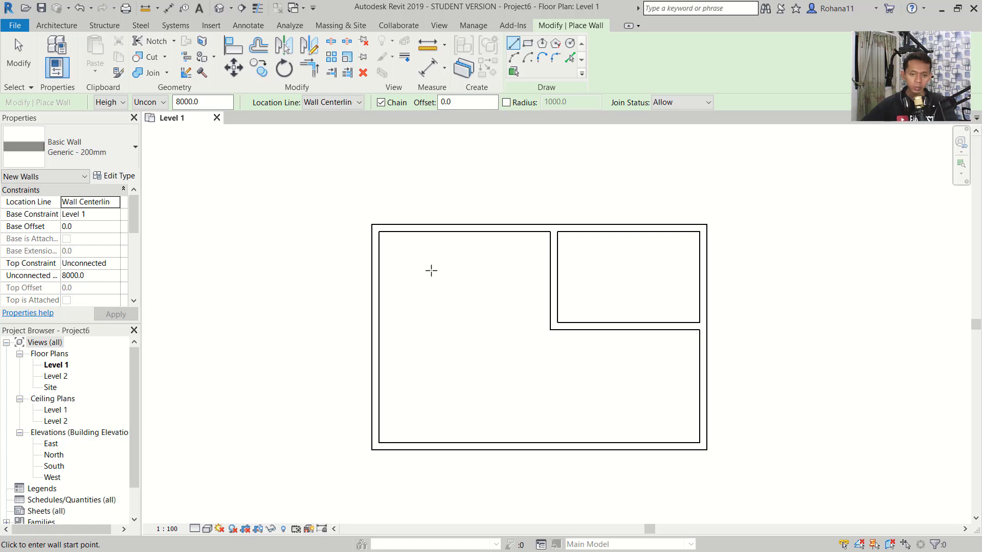
key(Escape)
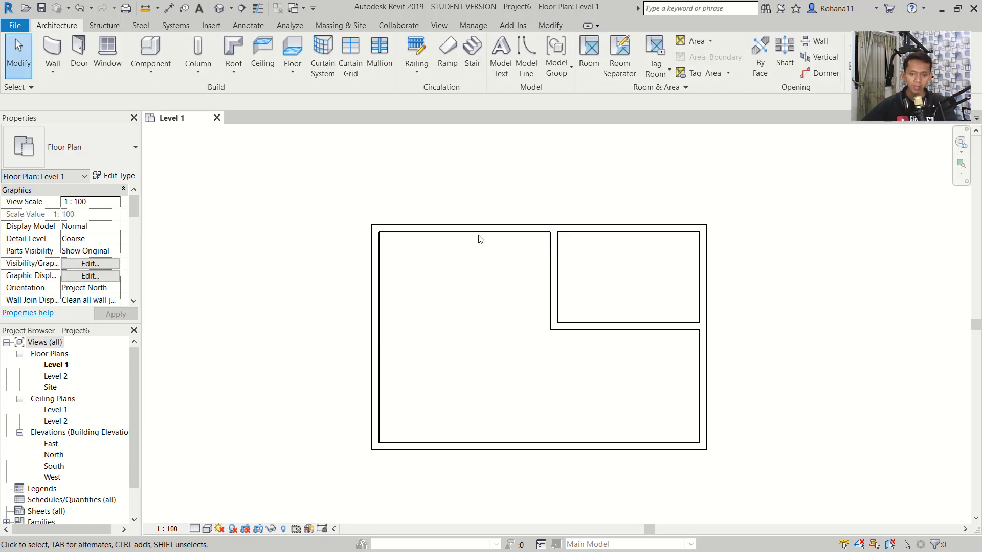
Step: Select the outer wall chain and the two interior walls
key(Tab)
click(505, 231)
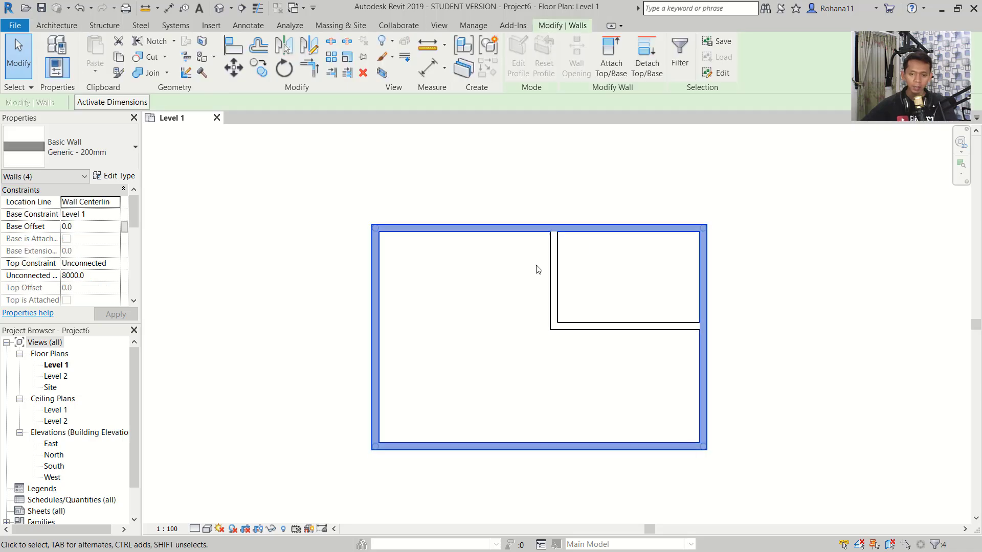
key(Tab)
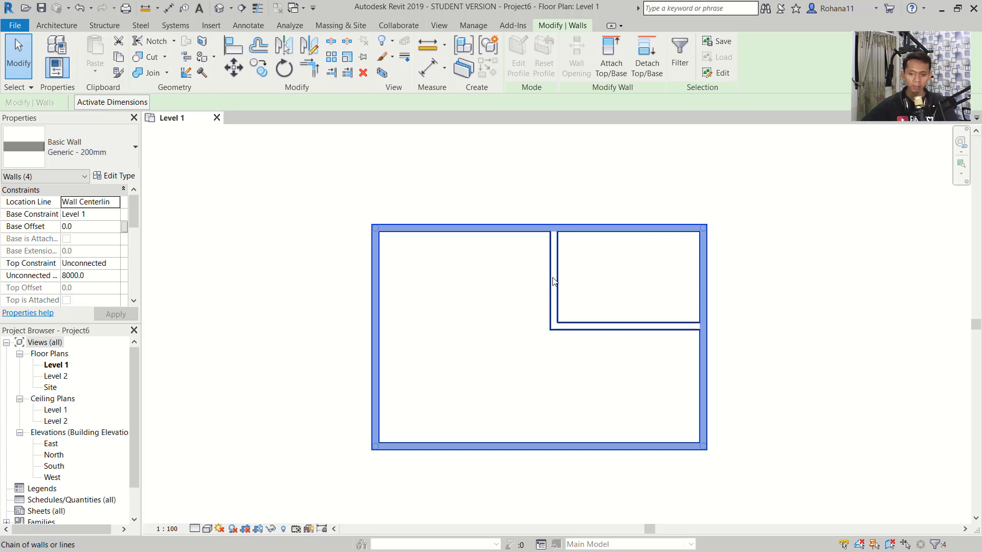
ctrl+click(553, 277)
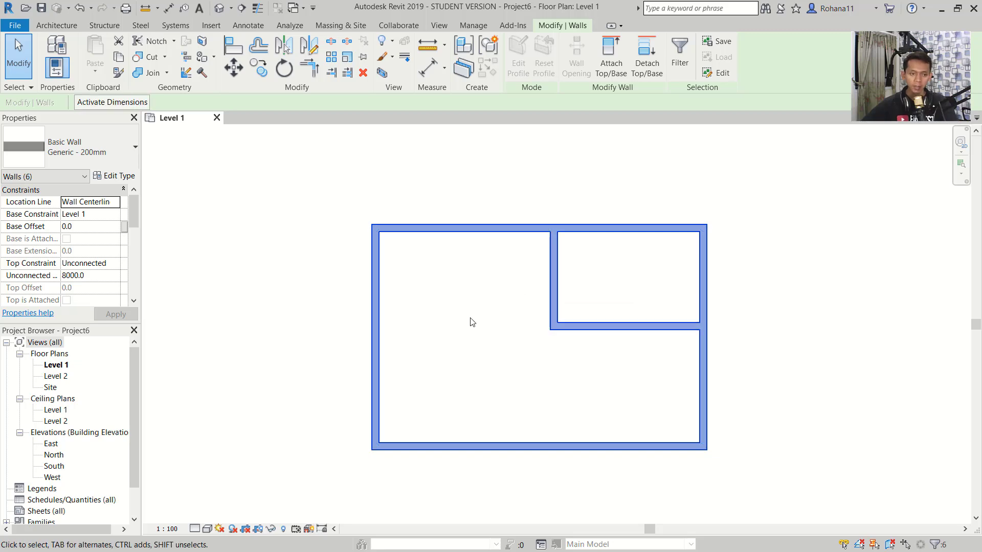
Step: Set the wall type's Coarse Scale Fill Pattern to Diagonal up and apply it
click(117, 178)
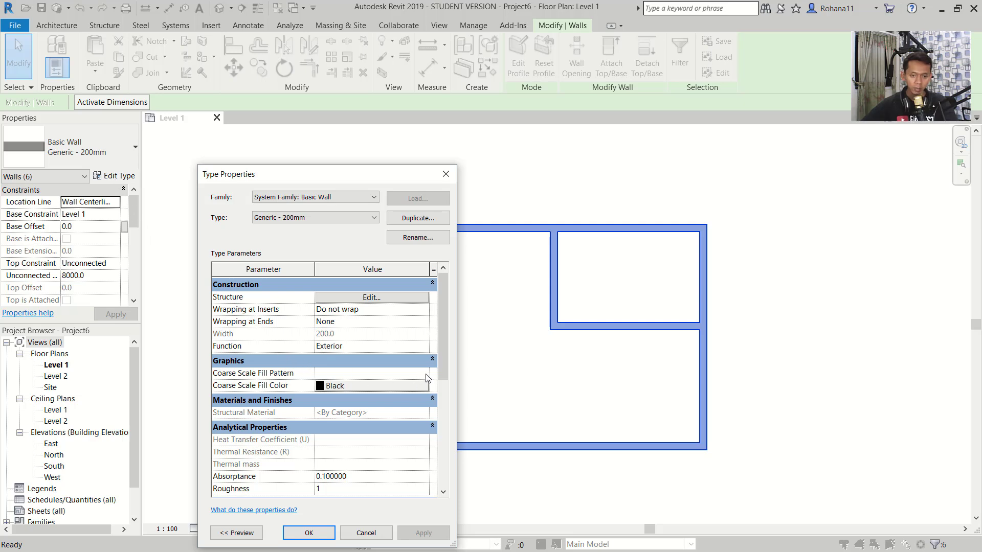
mouse_move(253, 374)
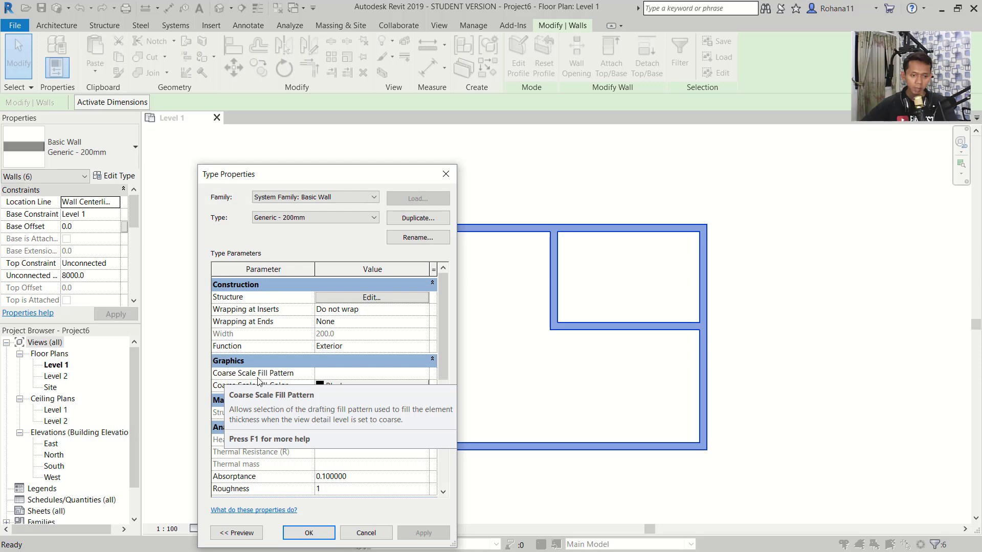
click(425, 380)
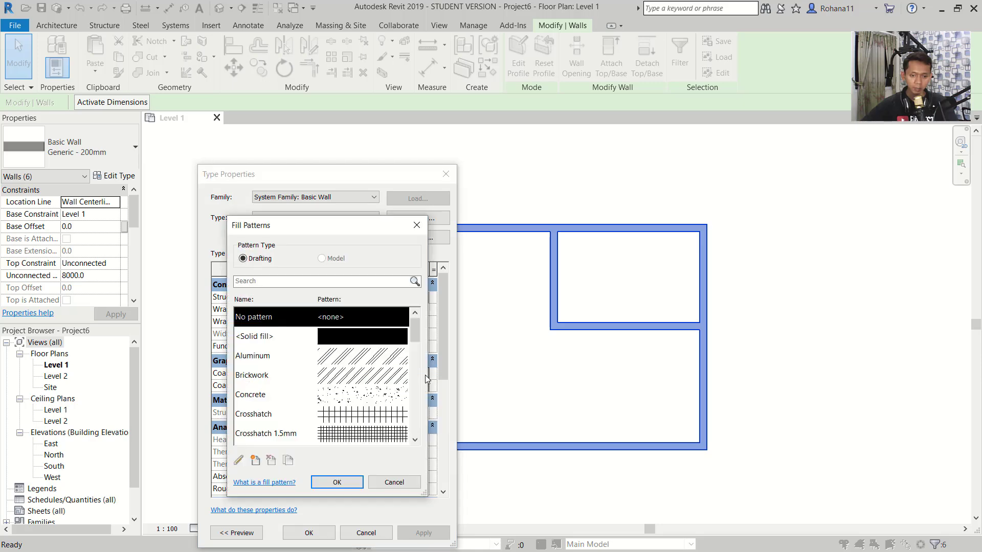
drag(418, 332, 422, 356)
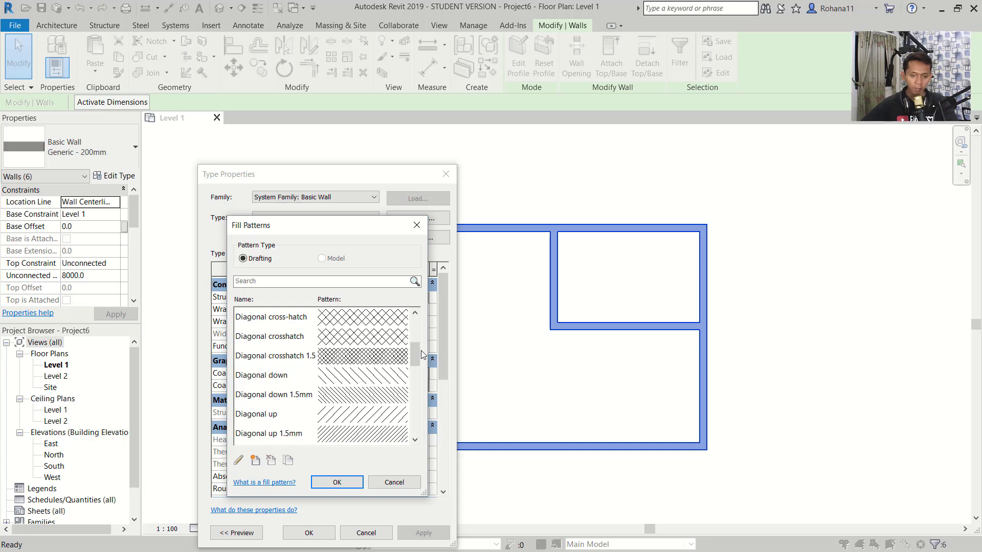
click(351, 419)
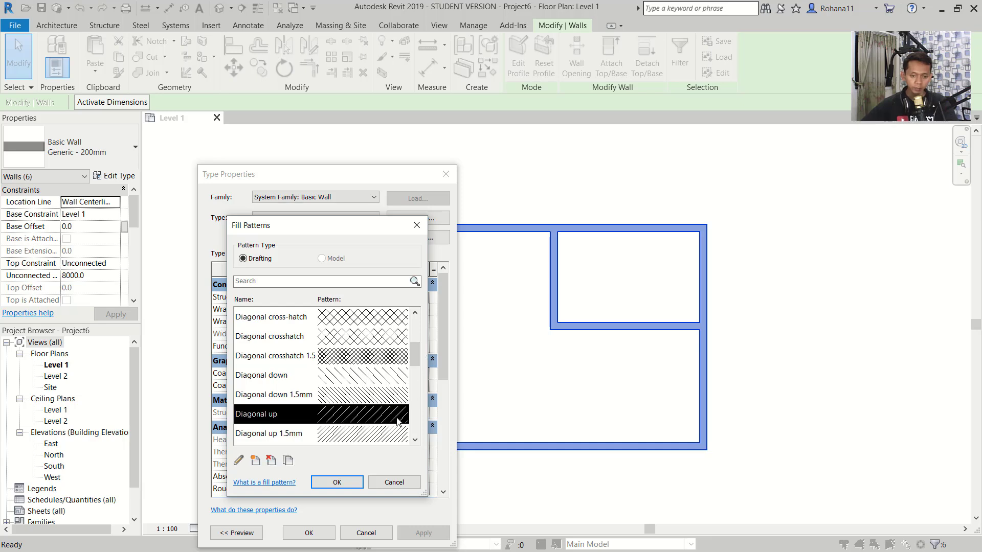
click(335, 485)
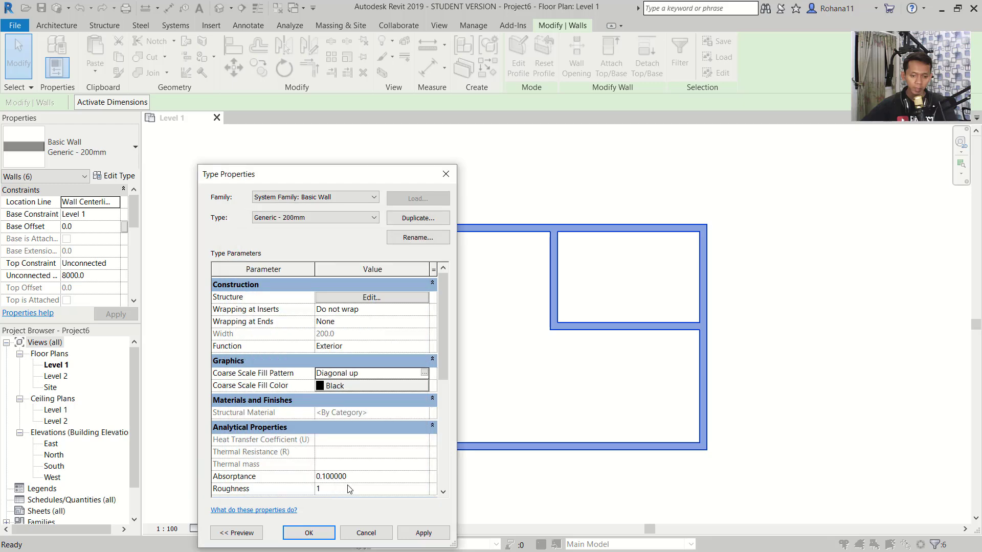
click(418, 534)
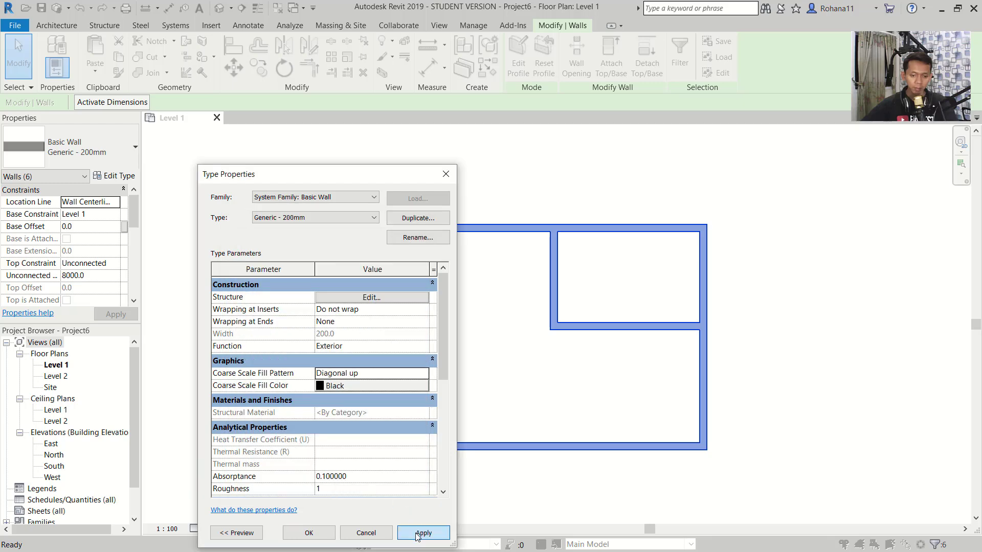
click(315, 534)
click(430, 290)
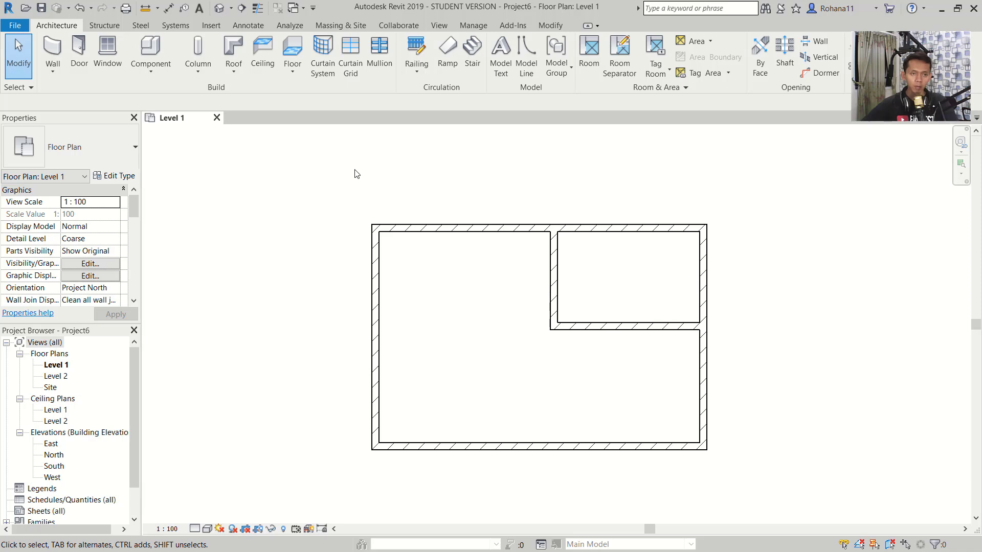
Step: Start a filled region and sketch a rectangle around the small room's interior
click(247, 27)
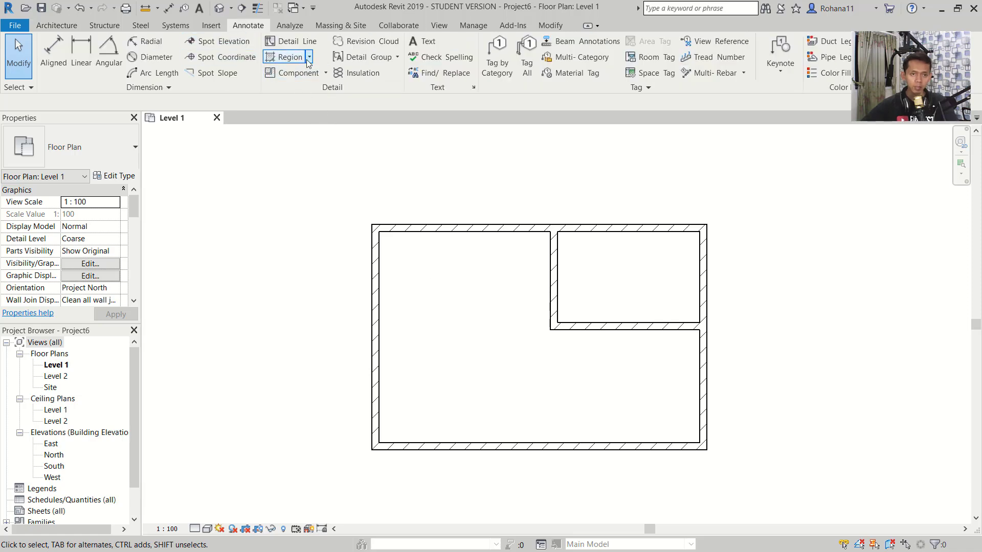
click(288, 57)
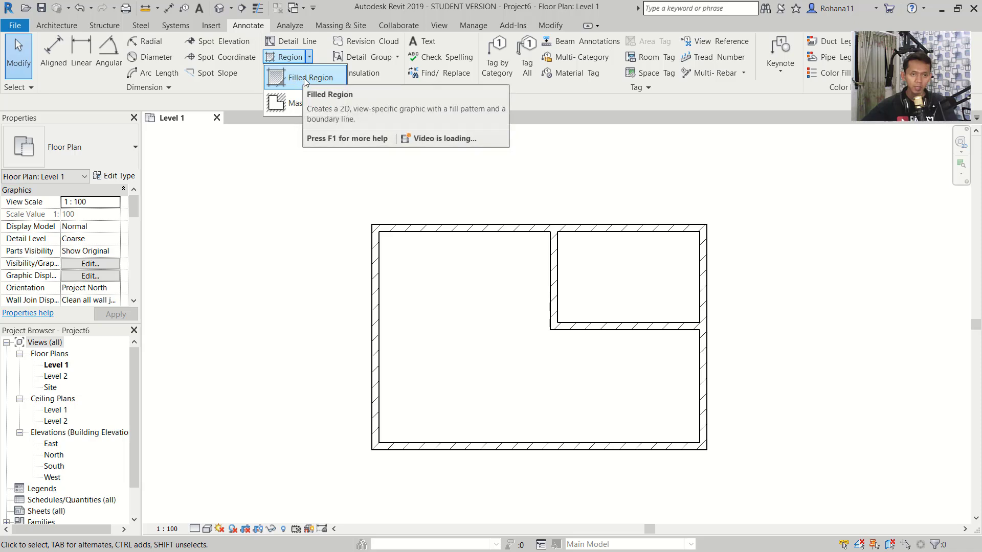
click(305, 77)
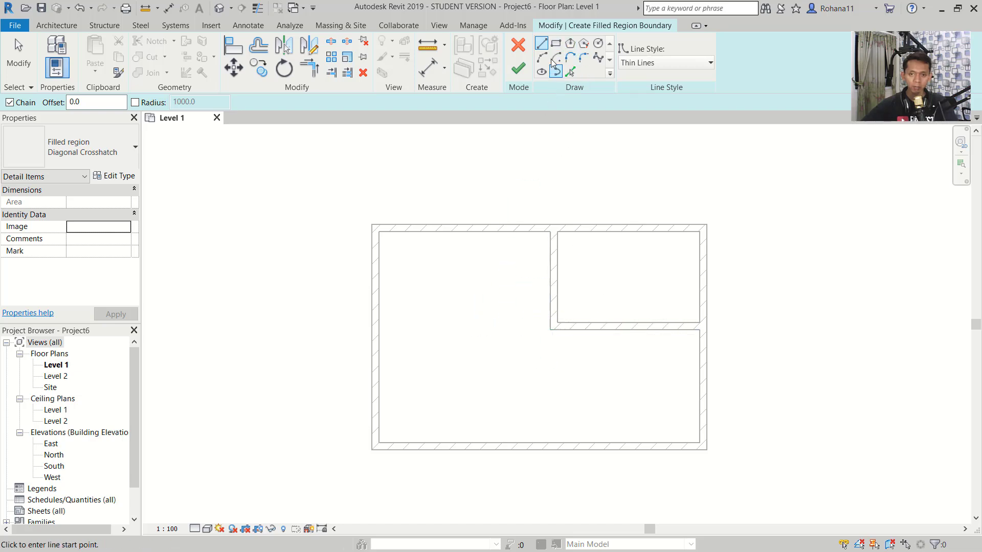
click(556, 45)
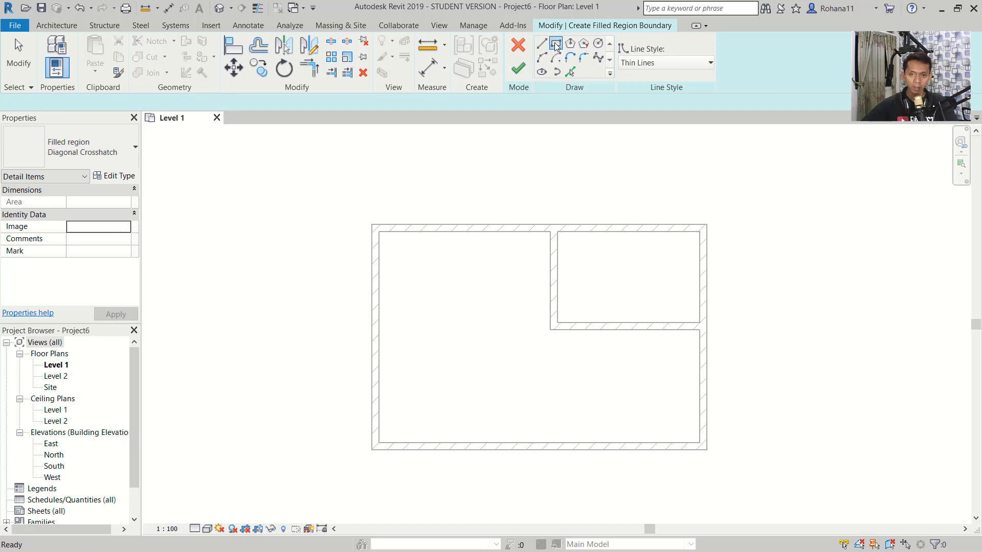
click(558, 233)
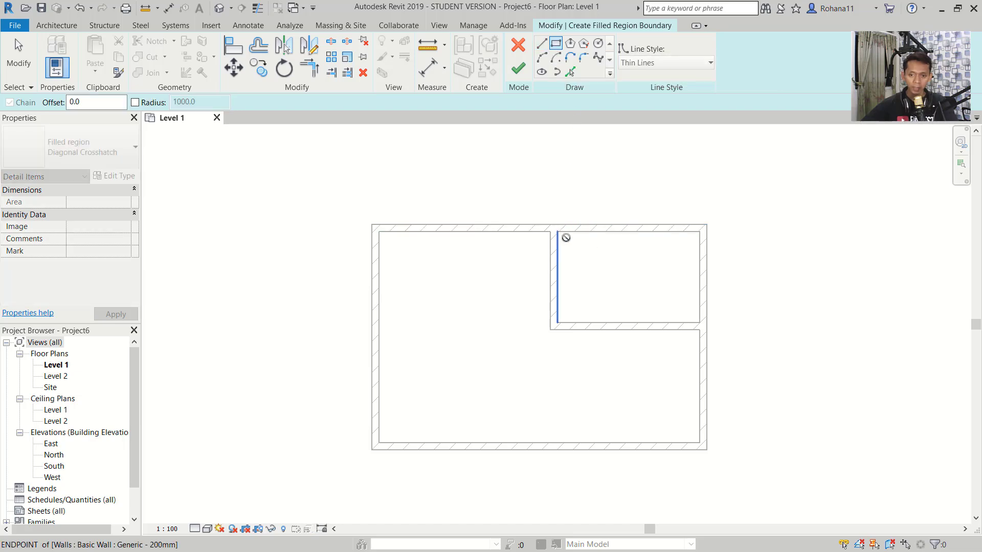
click(700, 323)
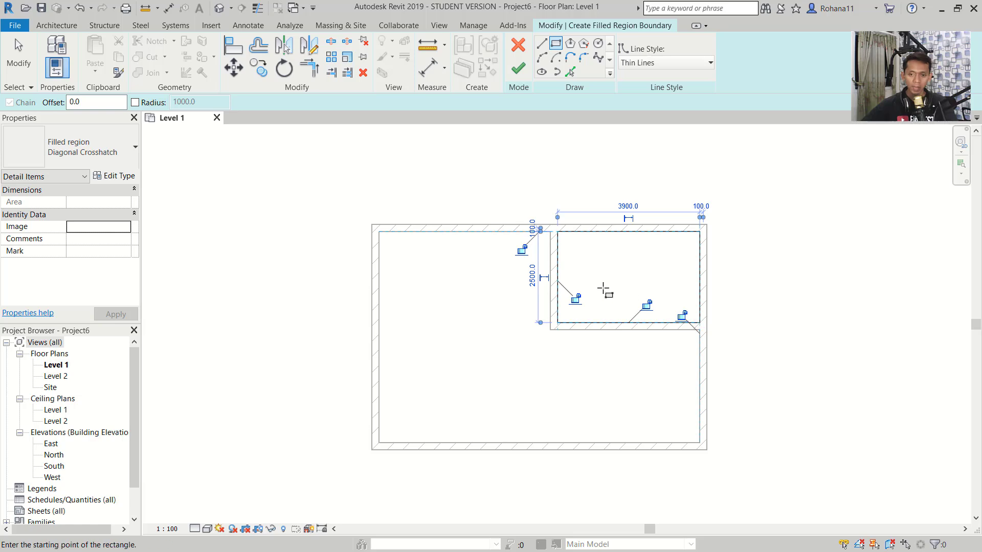
Step: Outline the large room along the inner wall faces with lines and finish the region
click(540, 45)
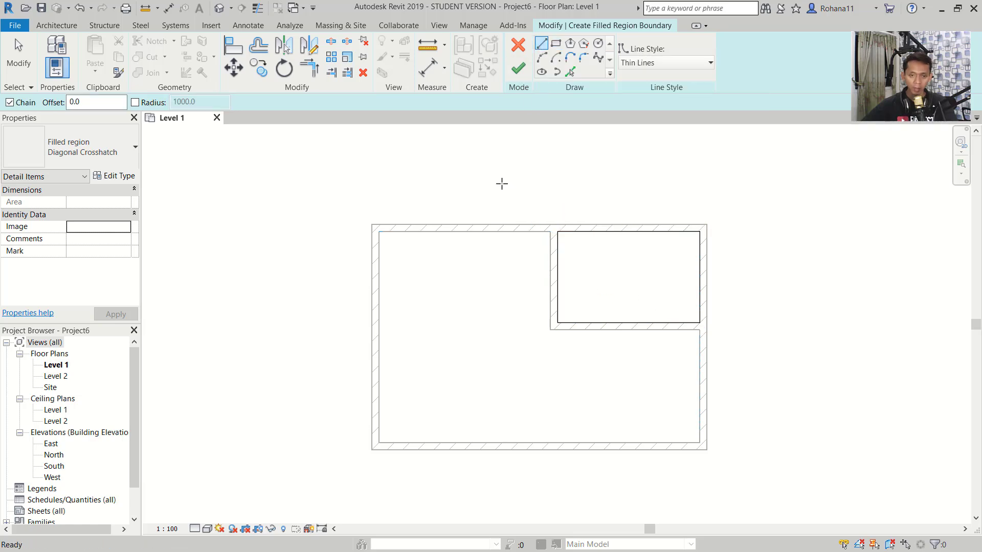
click(379, 231)
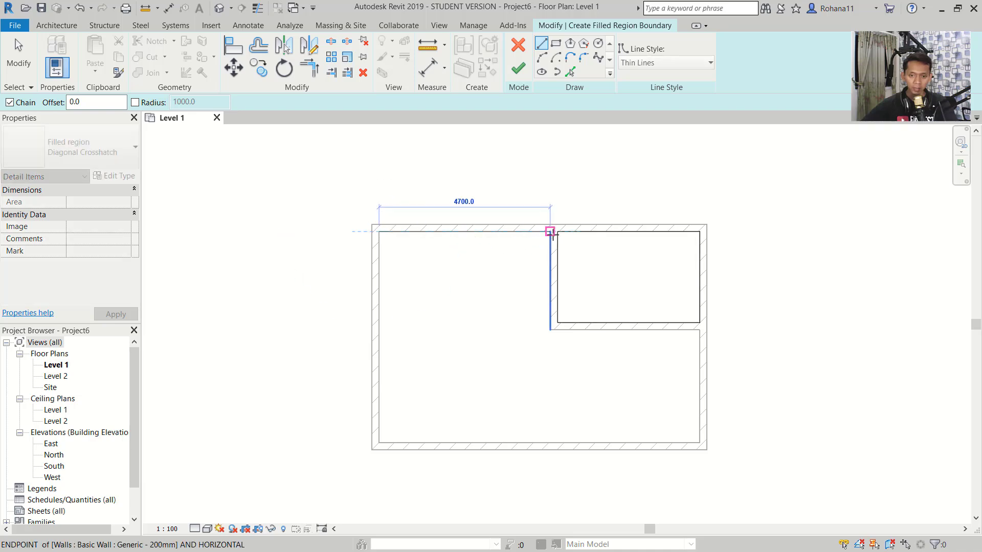
click(551, 231)
click(550, 330)
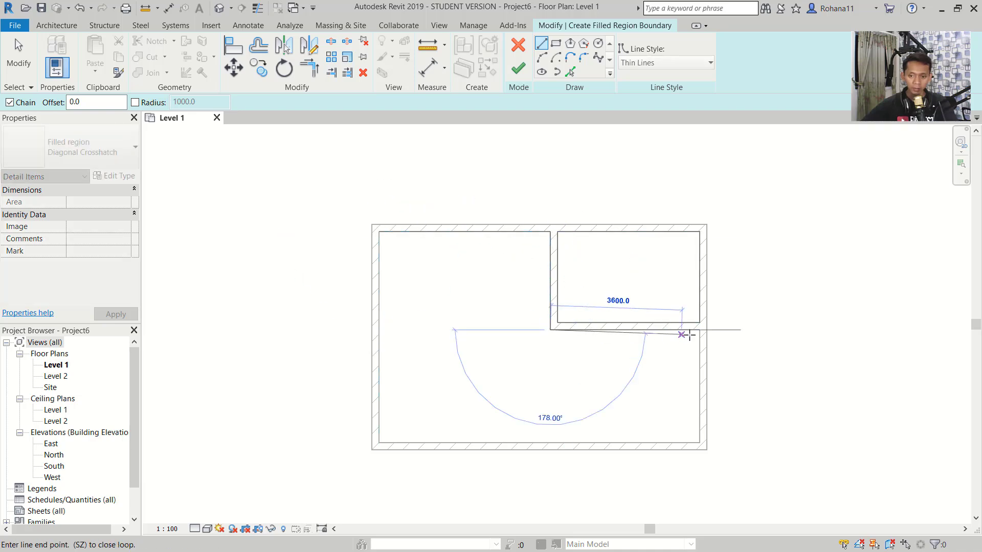
click(699, 330)
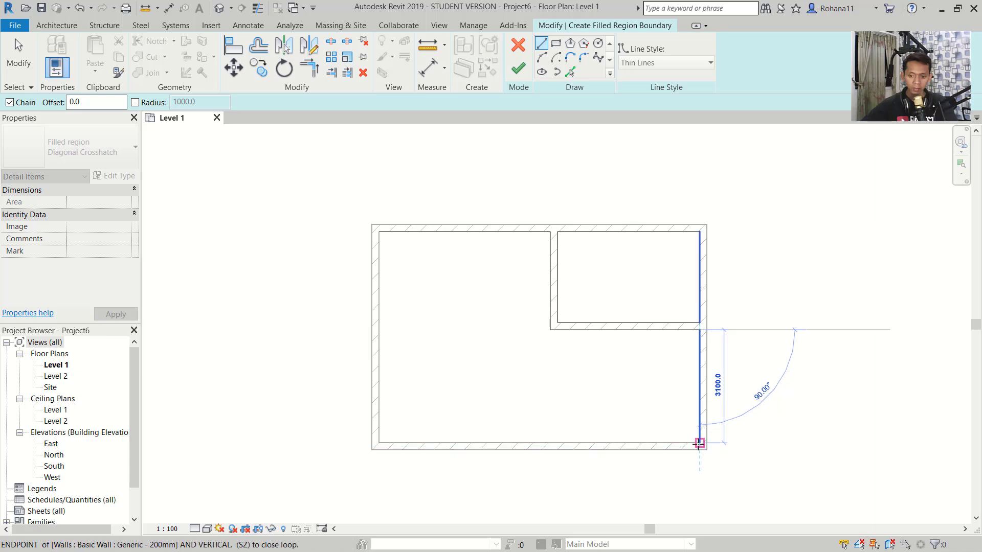
click(699, 443)
click(379, 443)
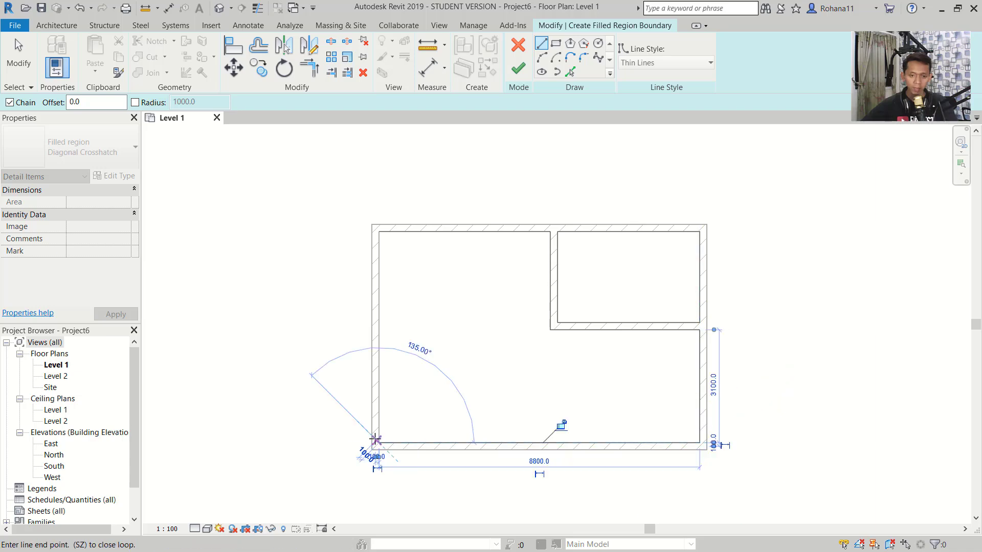
click(380, 233)
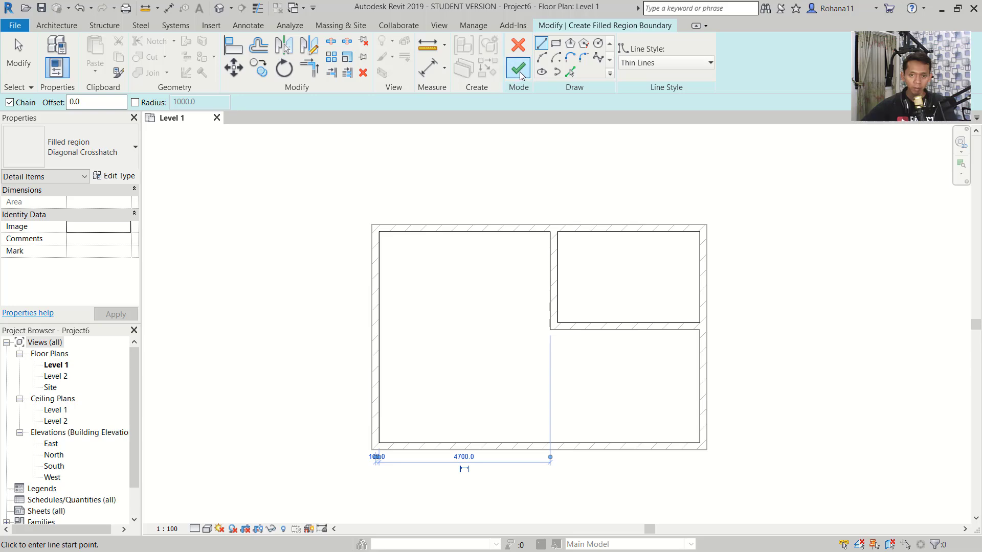
click(518, 68)
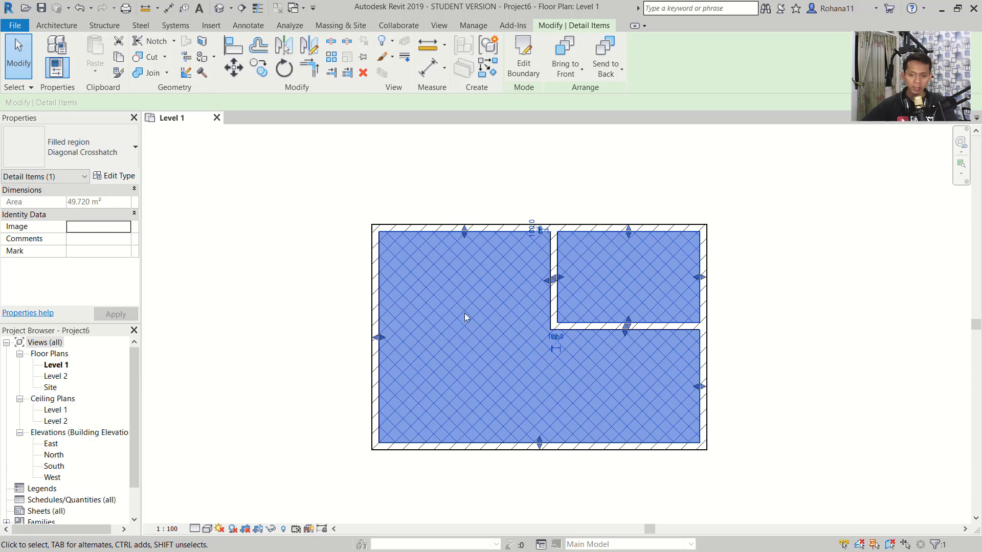
Step: Reselect the Diagonal Crosshatch filled region and open its Type Properties
click(828, 294)
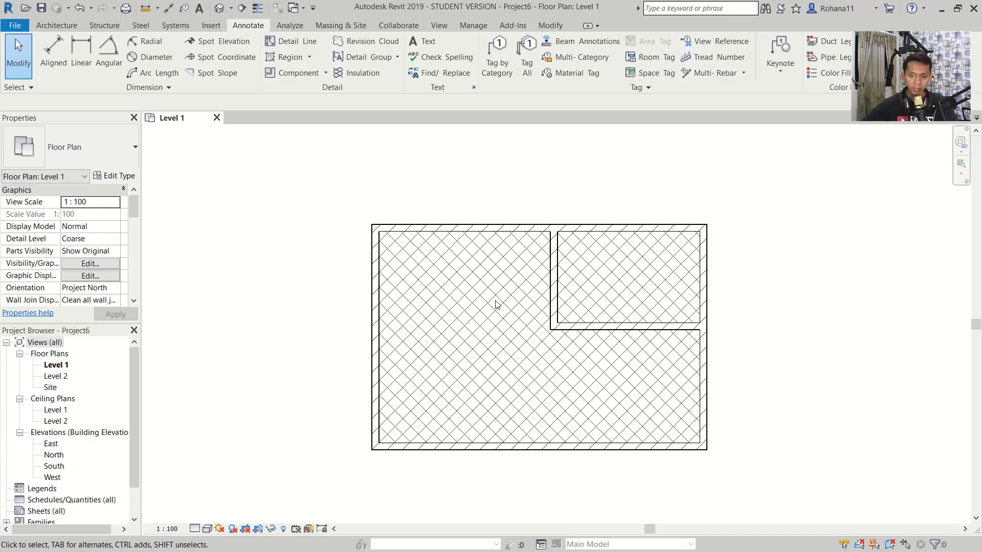
click(438, 237)
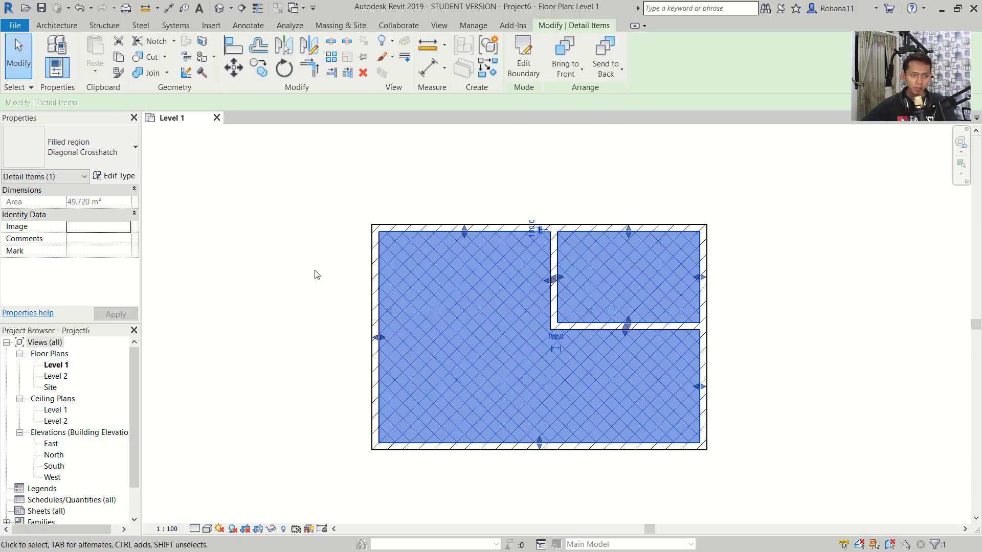
click(115, 179)
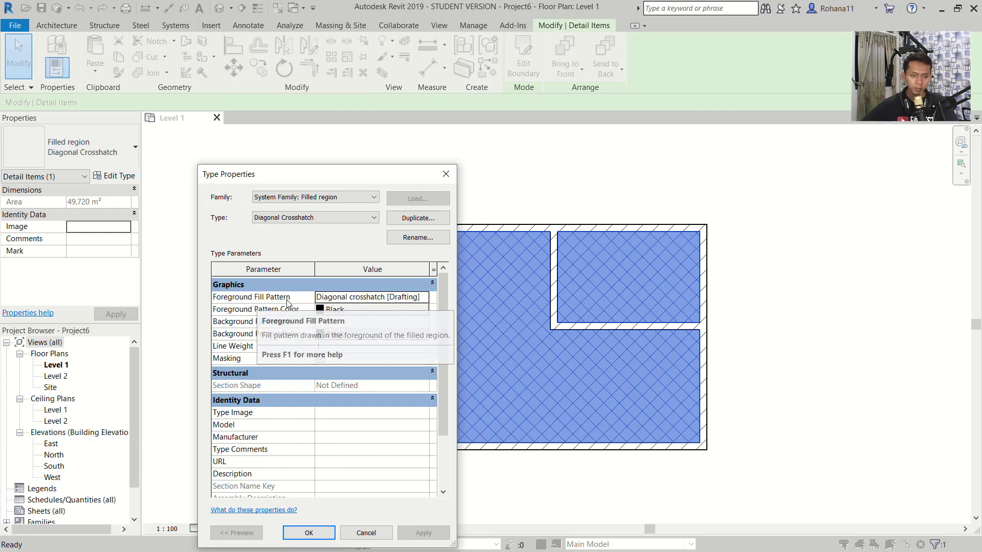
Step: Change the filled region's foreground pattern to Crosshatch 1.5mm and apply it
click(425, 297)
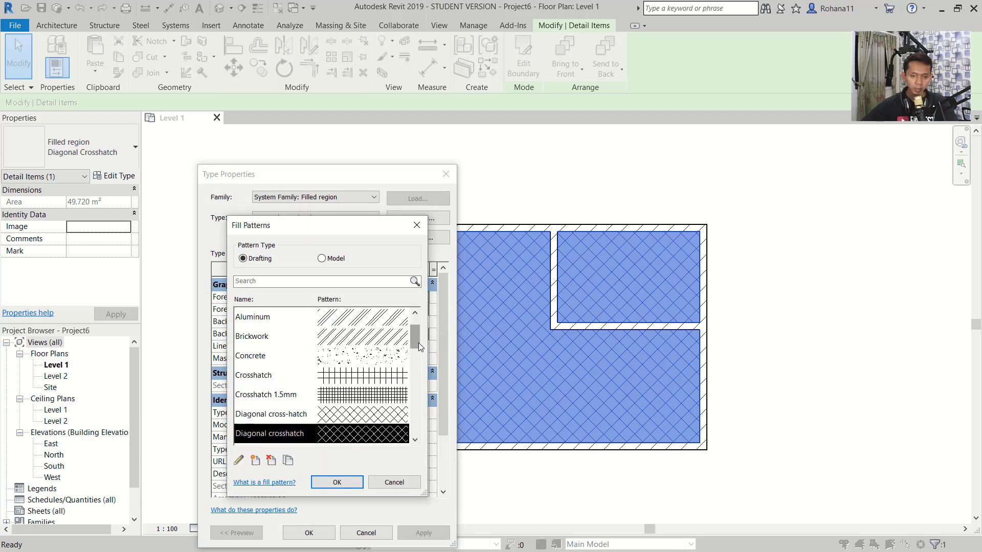
mouse_move(416, 344)
mouse_down()
mouse_move(422, 372)
mouse_move(425, 357)
mouse_up()
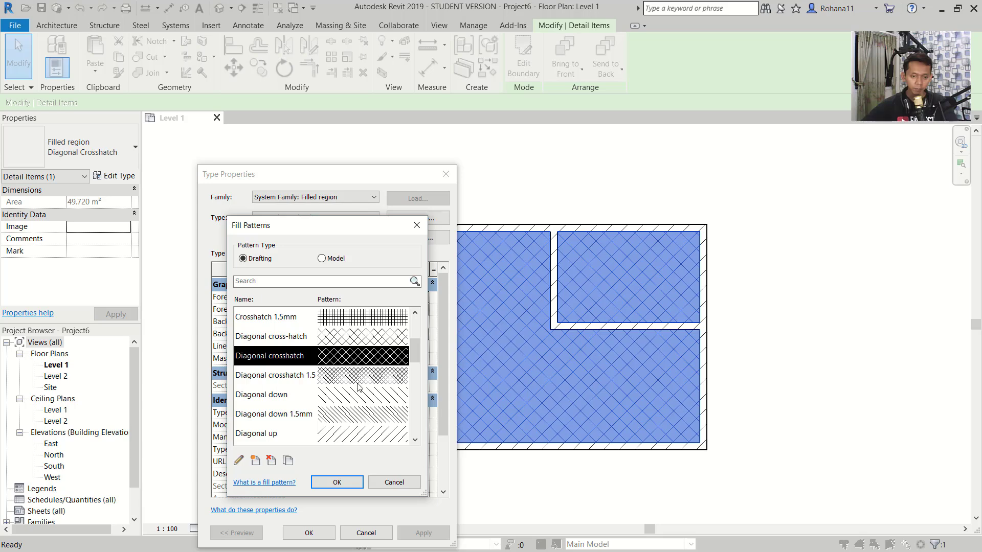
click(366, 338)
click(374, 318)
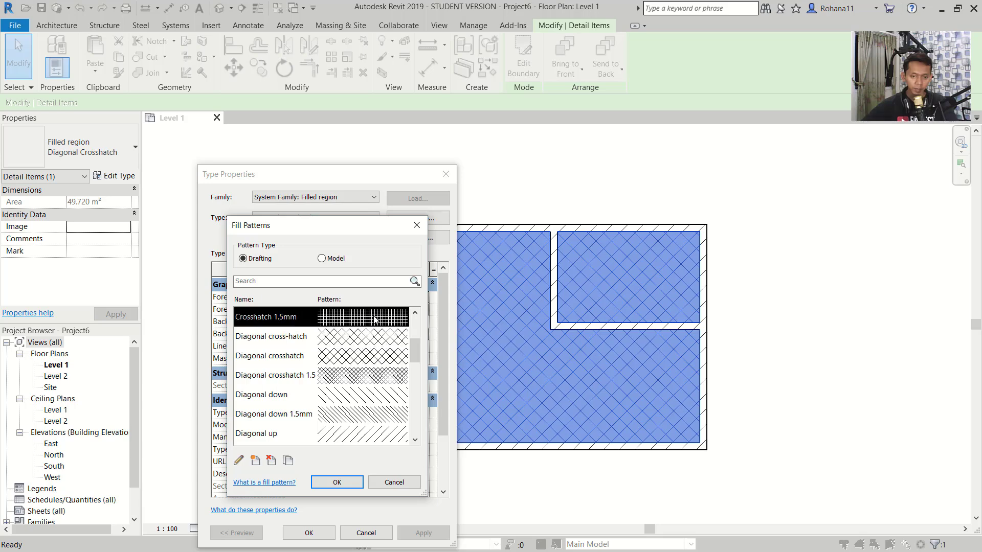
click(332, 481)
click(423, 533)
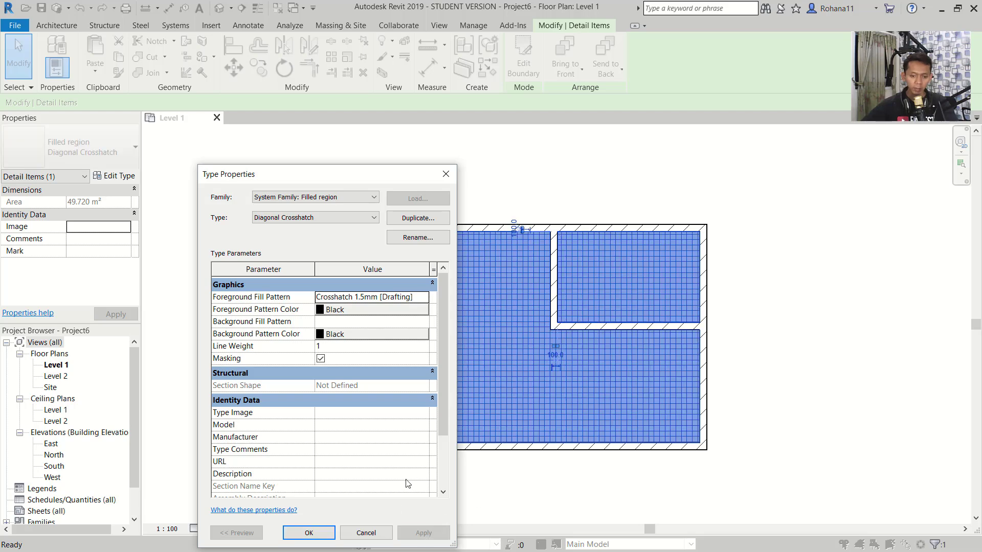
click(309, 532)
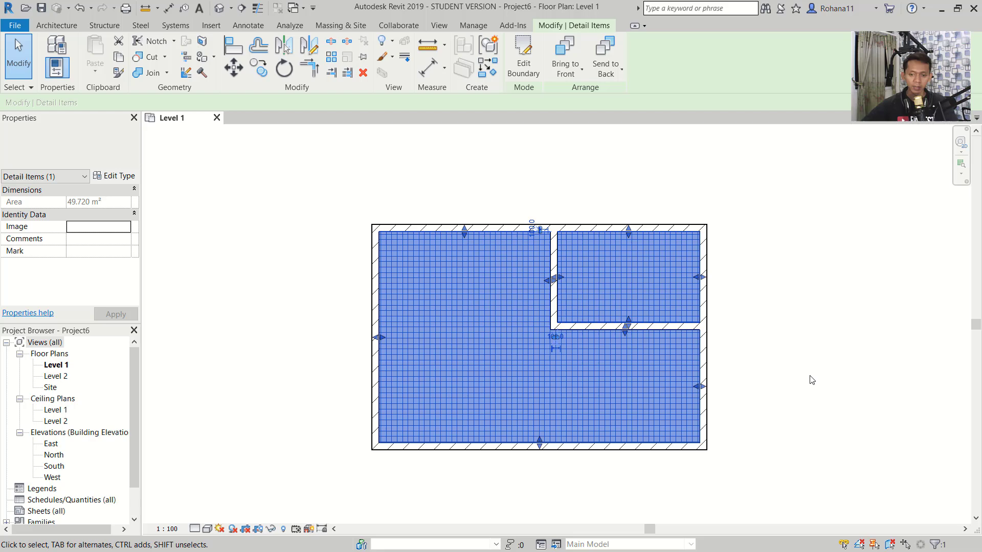
click(781, 292)
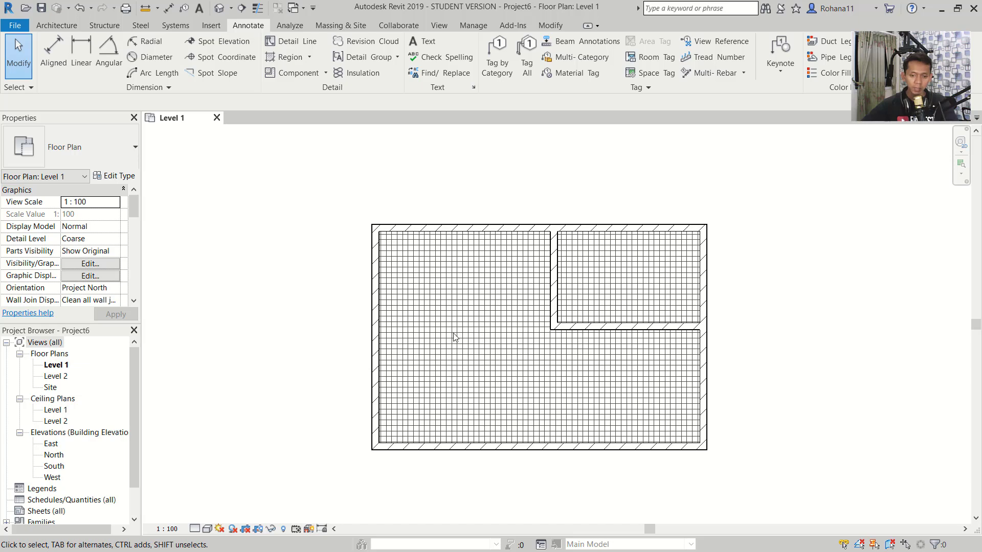
click(444, 237)
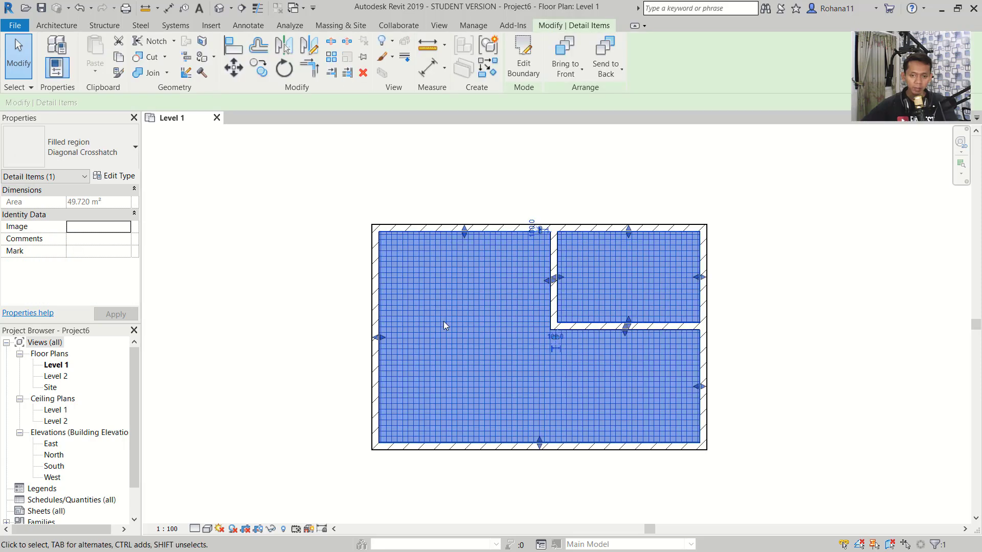
Step: Rotate the Crosshatch 1.5mm pattern's line angle to 45° and apply it to the region
click(117, 176)
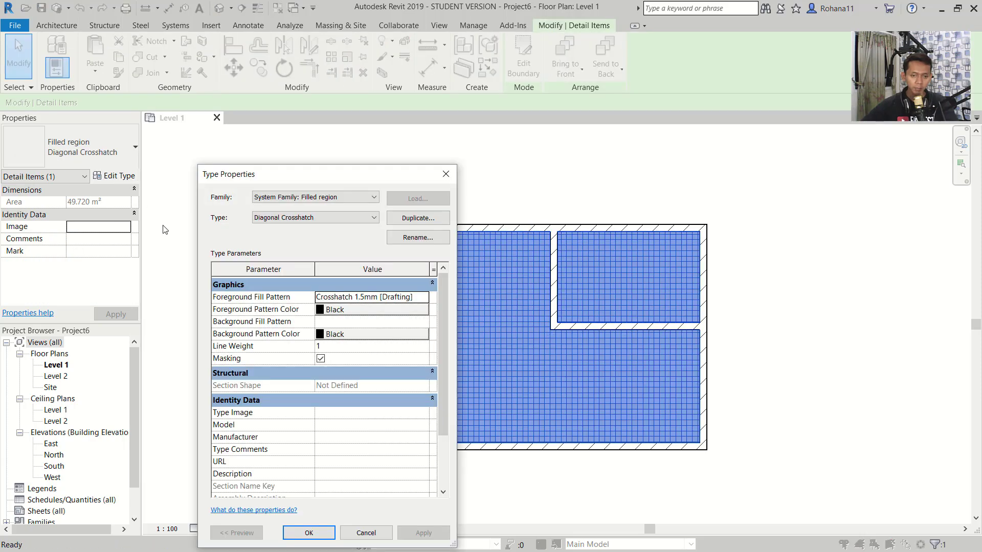
click(424, 299)
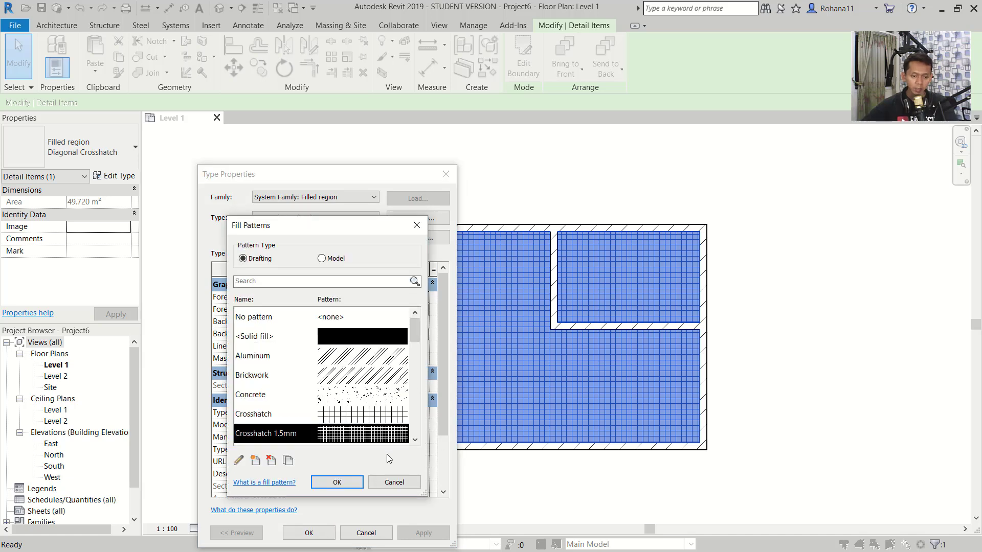
click(238, 462)
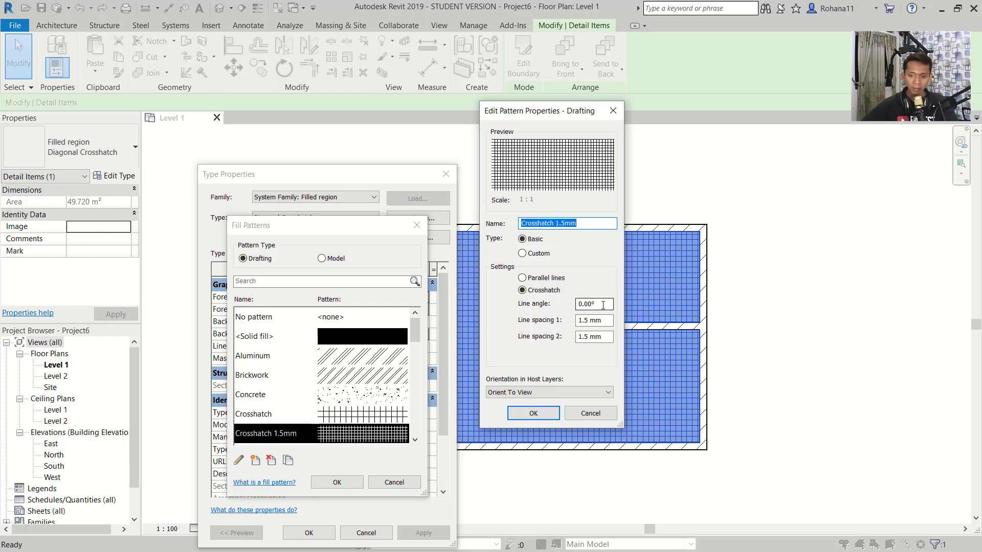
drag(603, 305, 571, 306)
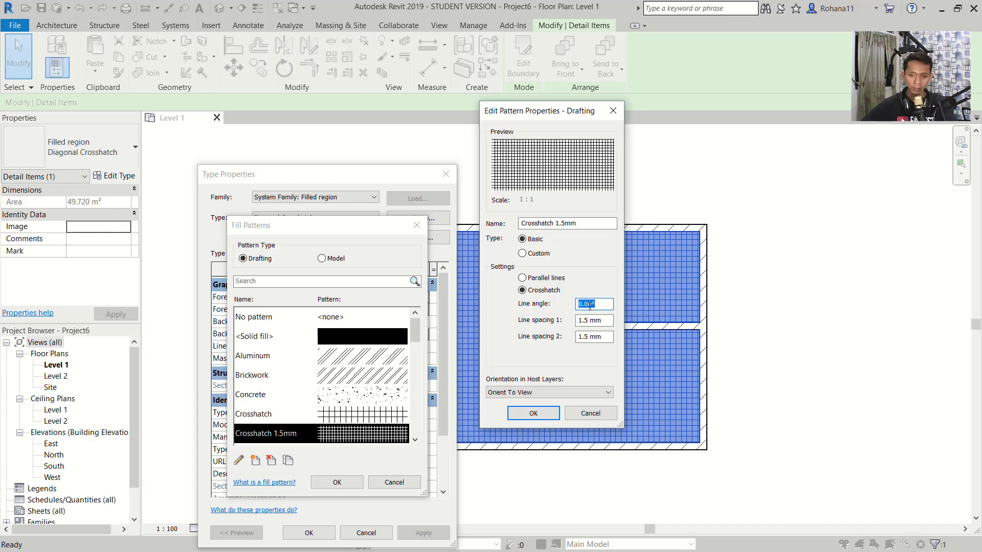
text(45)
key(Tab)
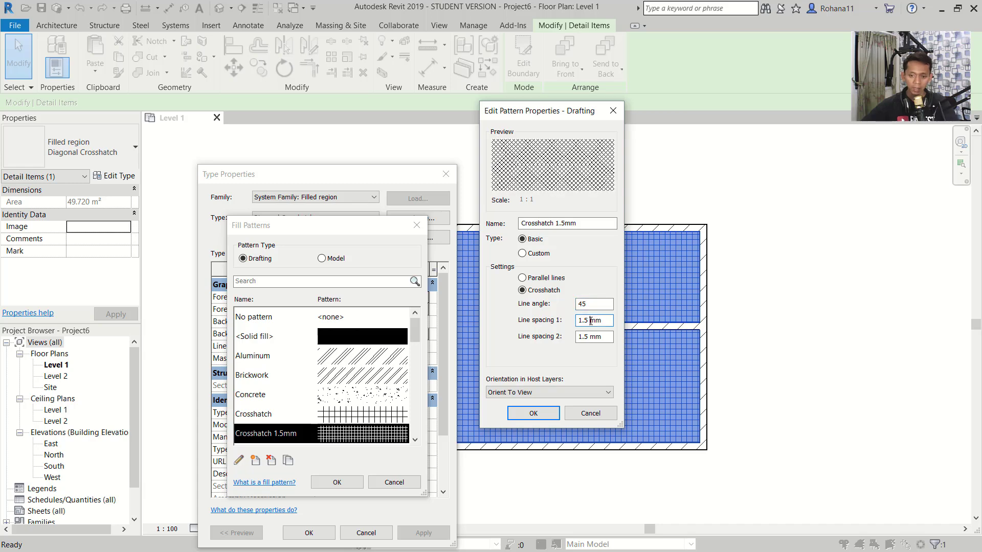
click(534, 414)
click(337, 483)
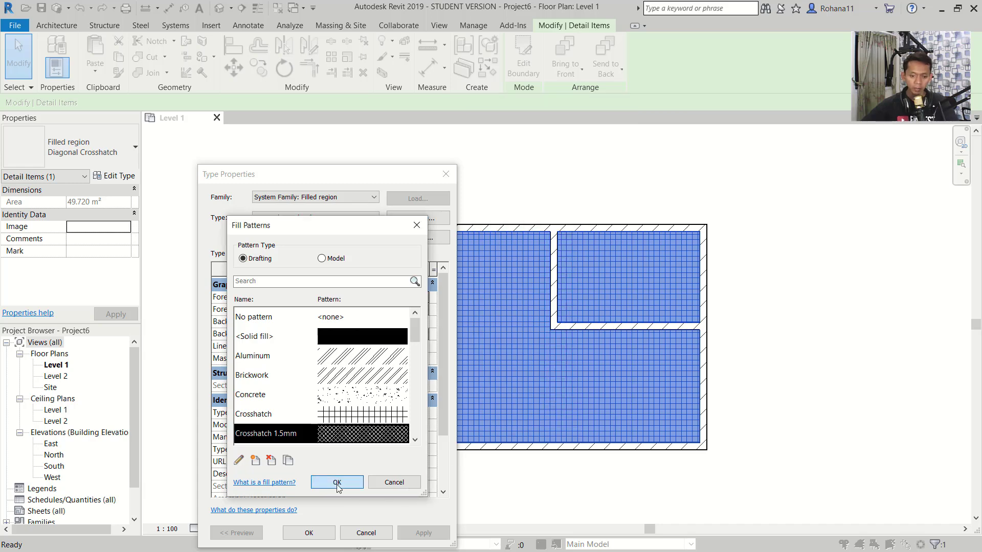
click(424, 534)
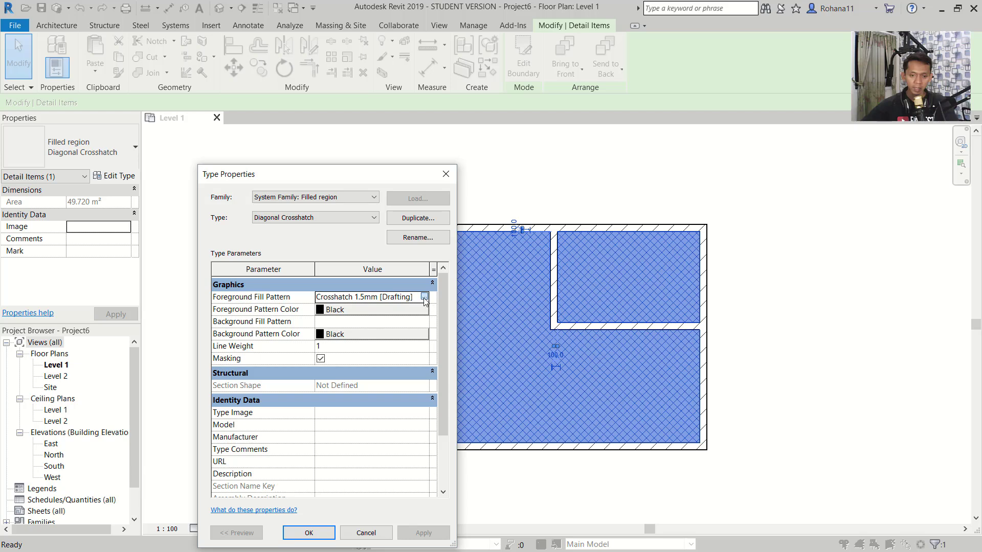
Step: Redefine Crosshatch 1.5mm as a Custom pattern with import scale 2
click(424, 297)
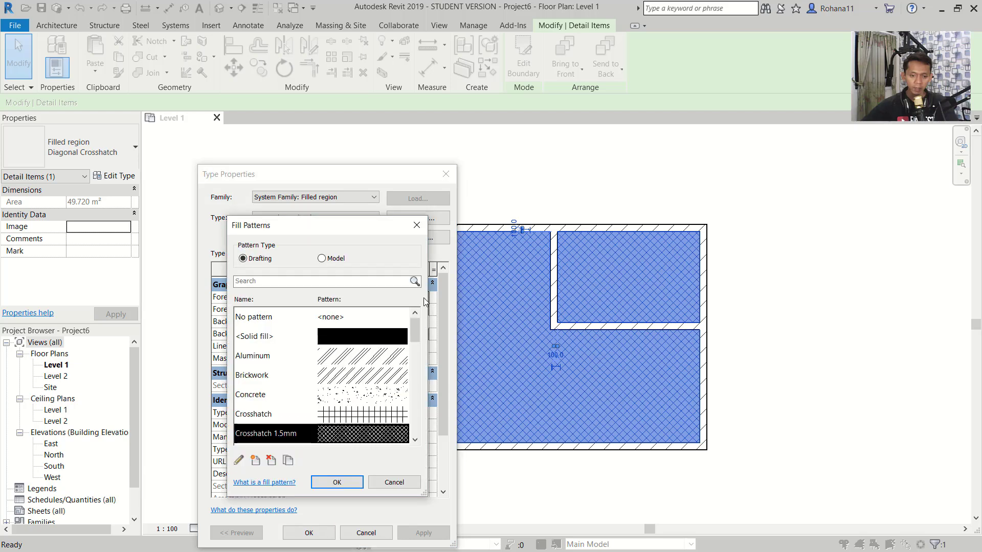
click(238, 461)
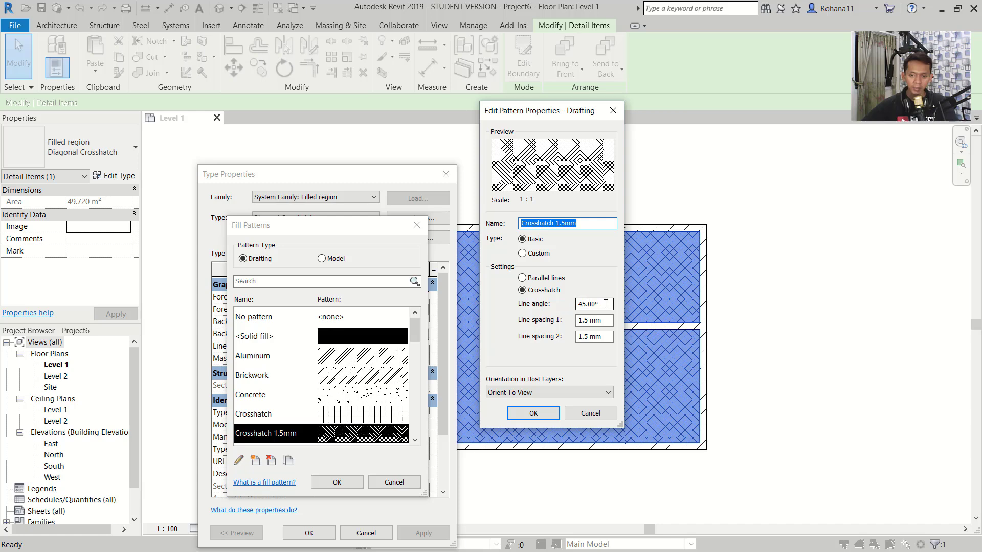
drag(606, 303, 573, 305)
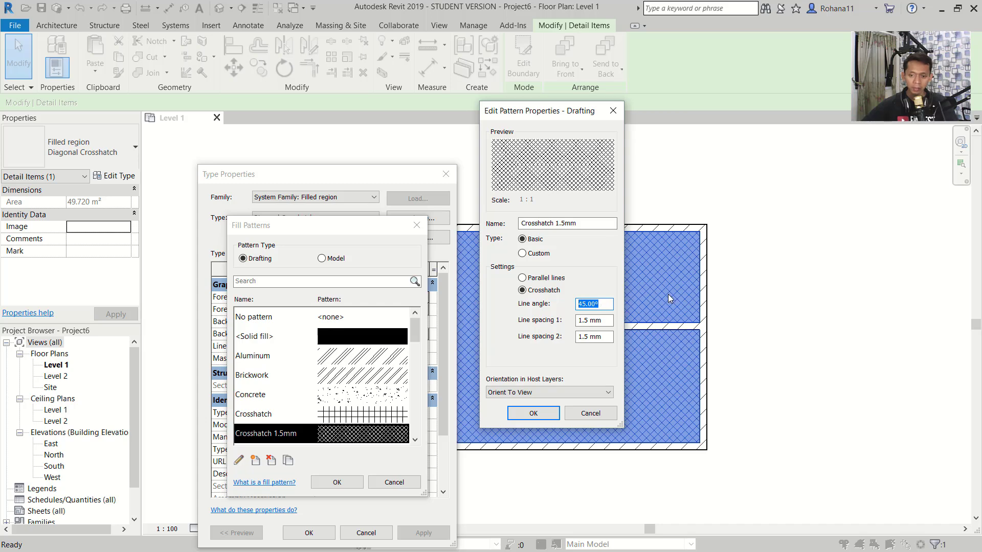
click(522, 254)
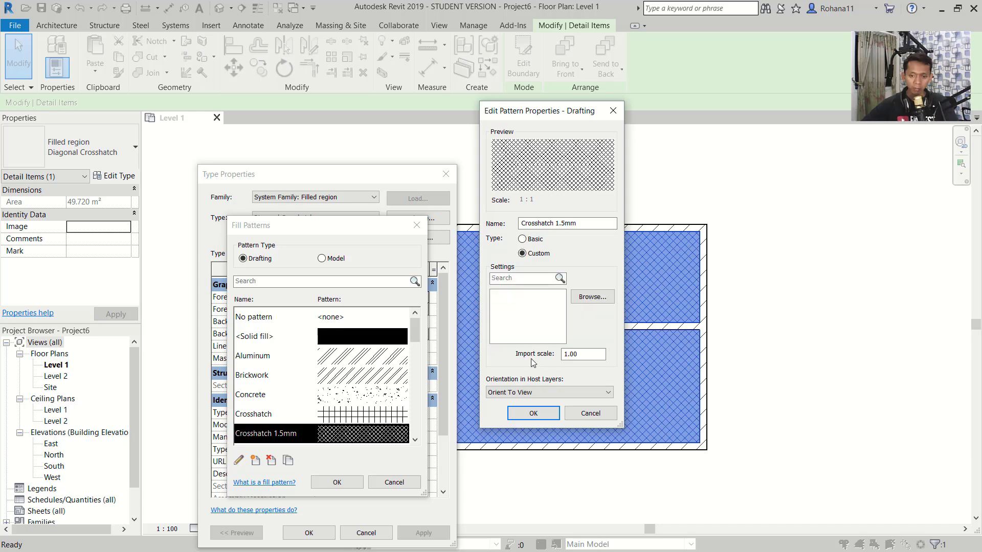
click(587, 354)
drag(587, 354, 564, 354)
text(2)
click(542, 415)
click(337, 483)
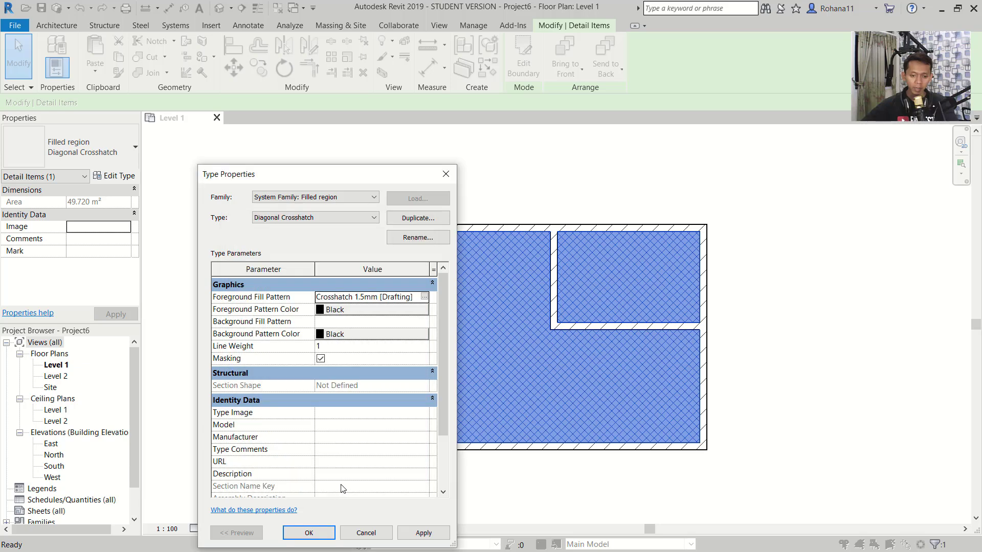
Step: Apply the rescaled crosshatch to the region and close Type Properties
click(431, 533)
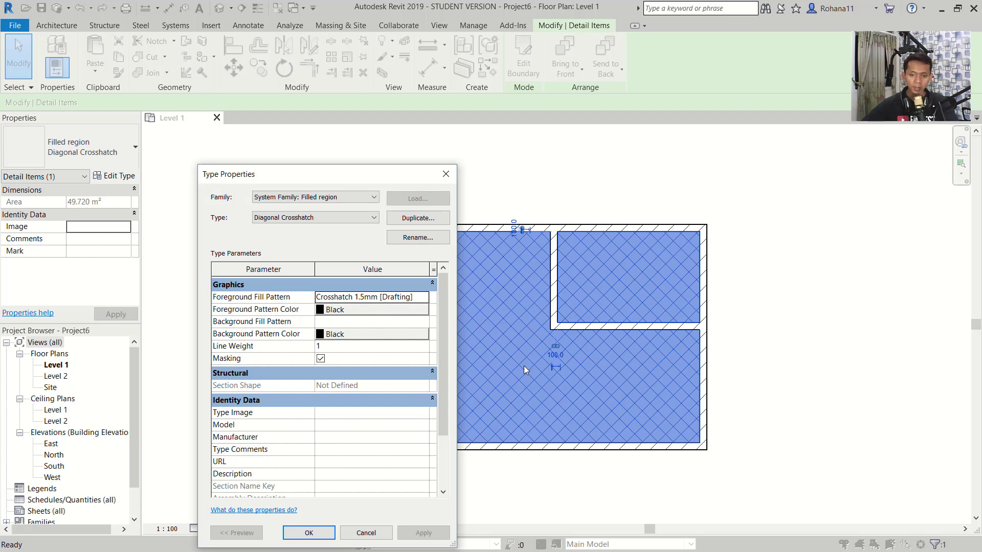
click(445, 174)
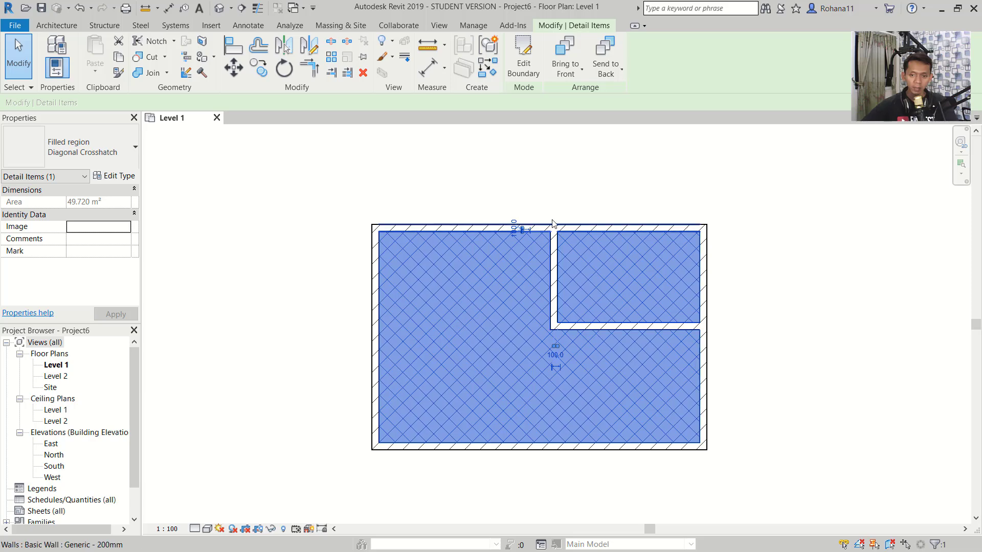
Step: Select the outer wall chain plus interior walls and open Generic - 200mm's type properties
click(787, 216)
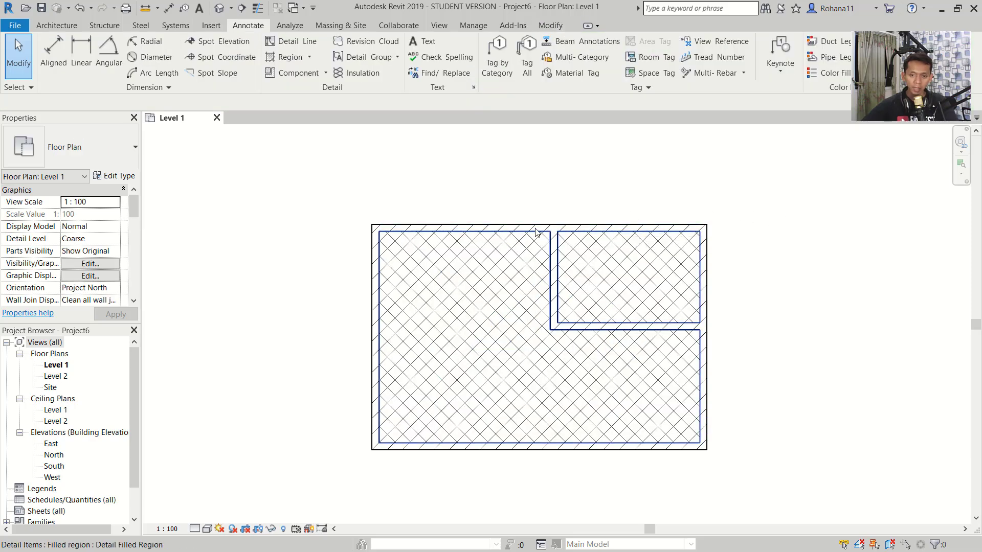
key(Tab)
click(561, 226)
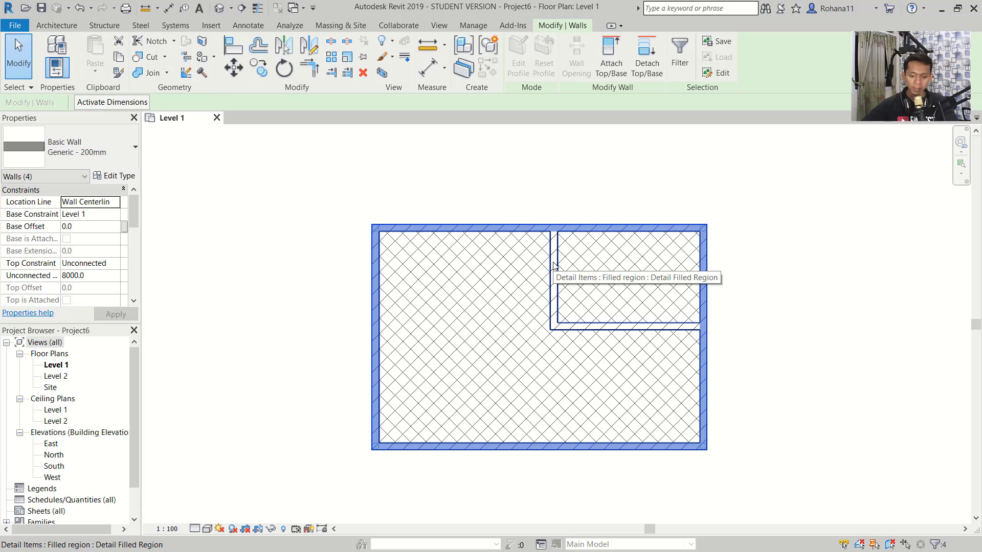
key(Tab)
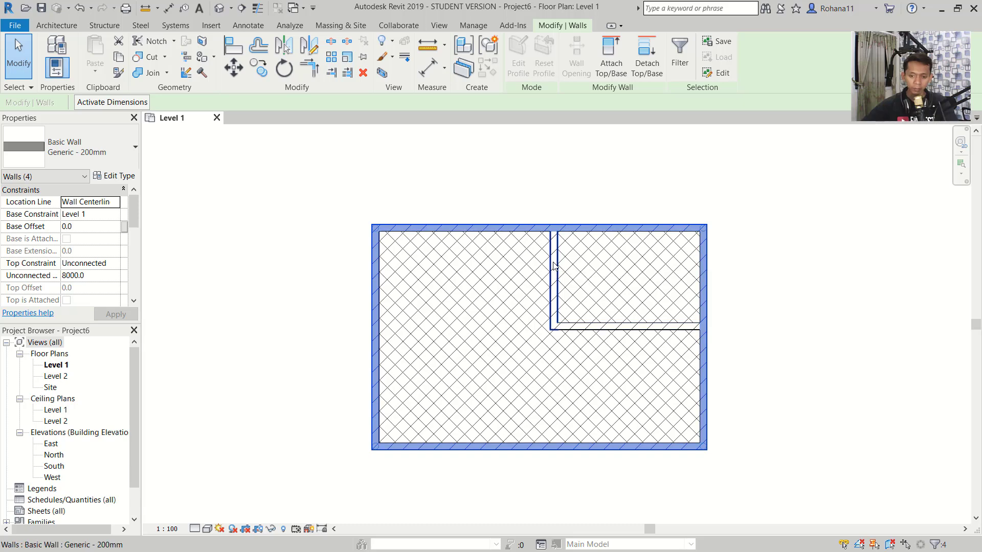
key(Tab)
ctrl+click(554, 265)
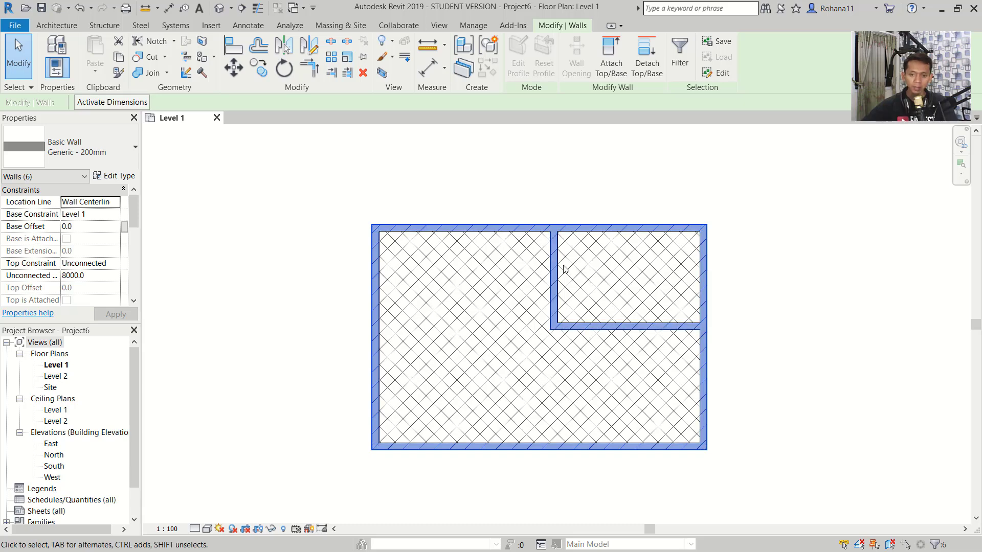
click(116, 176)
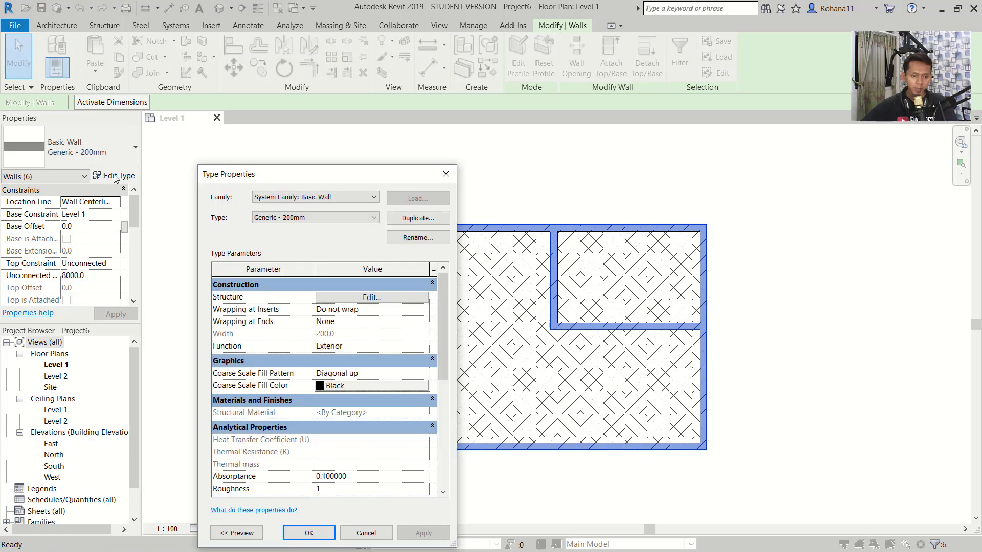
Step: Switch the Diagonal up coarse fill pattern to Custom type, keeping import scale 1.00
click(399, 373)
click(430, 379)
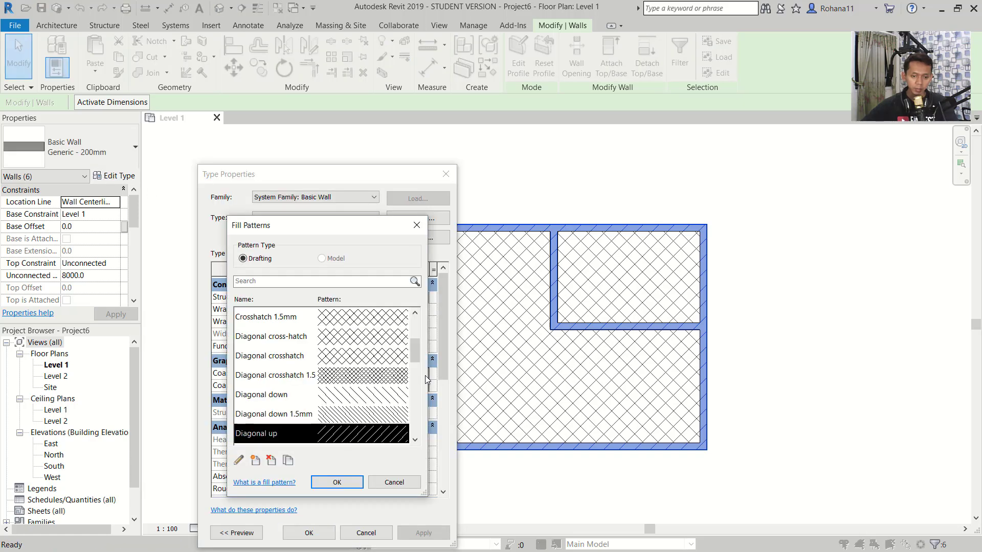
click(238, 461)
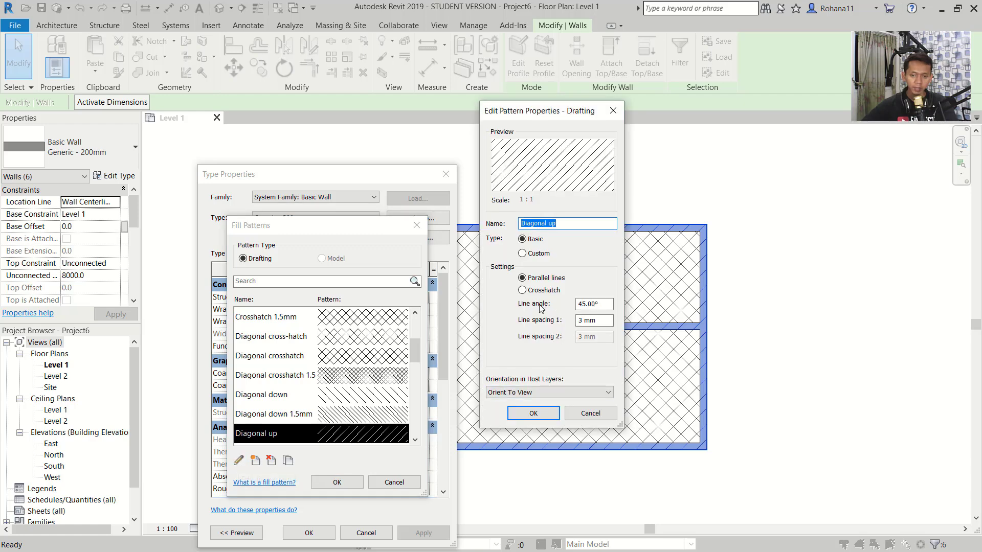
double_click(594, 305)
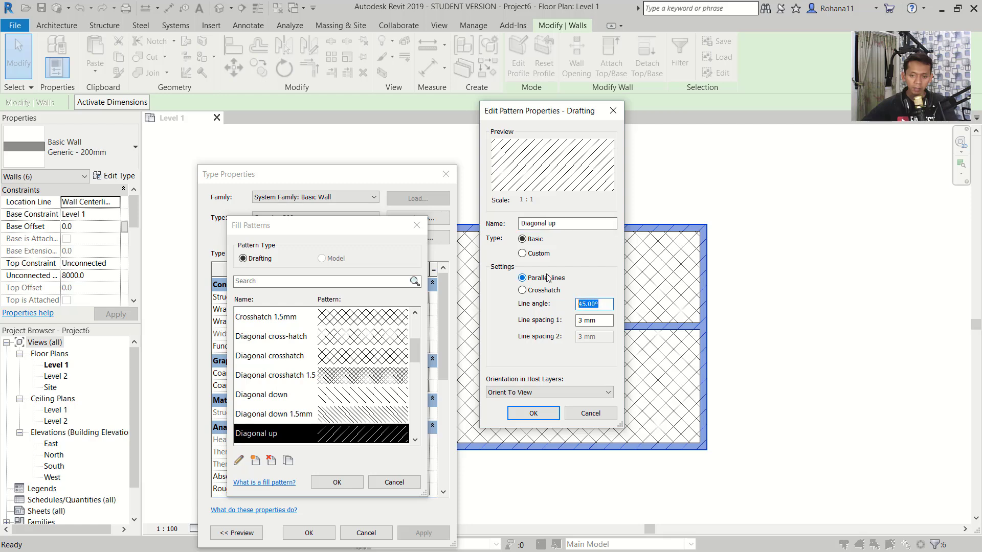
click(522, 254)
drag(581, 354, 565, 354)
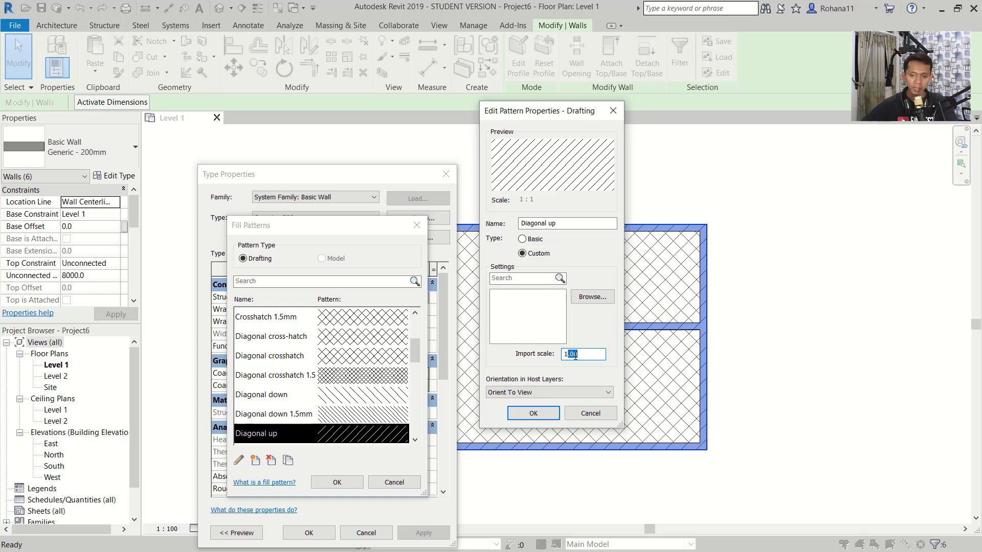
click(577, 354)
click(533, 413)
click(337, 483)
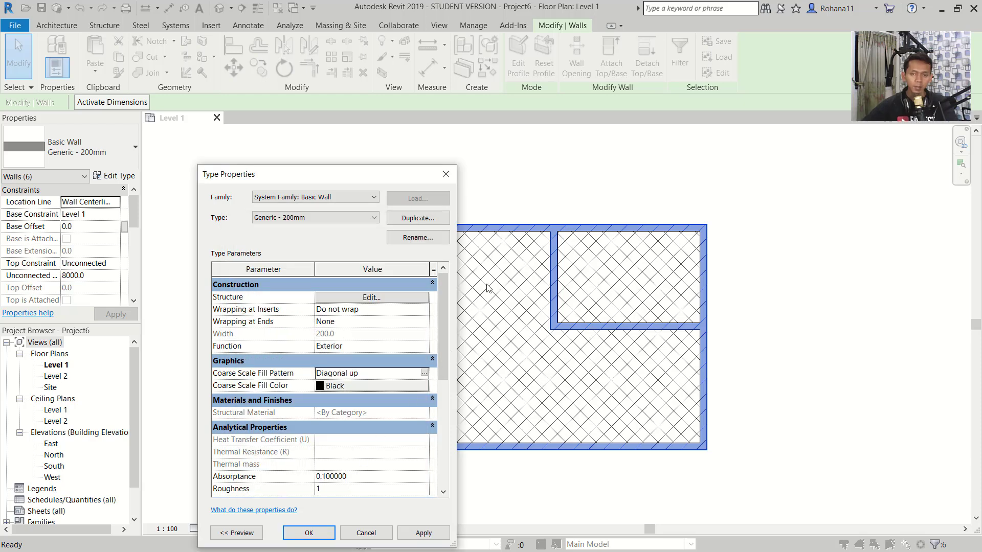